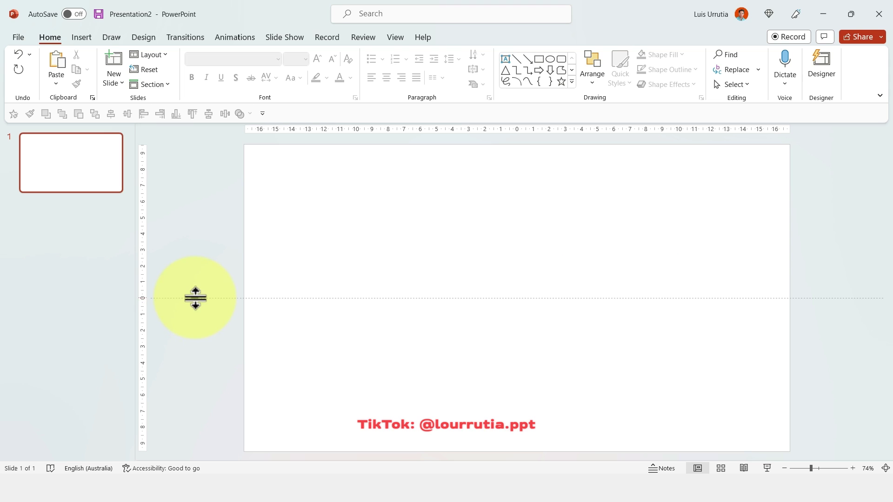
Remove the horizontal guide and draw a tall rectangle from the slide's top-left, 9.47 cm wide
{"action": "mouse_move", "coordinate": [195, 298]}
{"action": "left_mouse_down"}
{"action": "mouse_move", "coordinate": [283, 6]}
{"action": "mouse_move", "coordinate": [482, 70]}
{"action": "mouse_move", "coordinate": [531, 56]}
{"action": "left_mouse_up"}
{"action": "left_click", "coordinate": [539, 59]}
{"action": "mouse_move", "coordinate": [243, 144]}
{"action": "left_mouse_down"}
{"action": "mouse_move", "coordinate": [363, 466]}
{"action": "mouse_move", "coordinate": [418, 447]}
{"action": "mouse_move", "coordinate": [388, 451]}
{"action": "left_mouse_up"}
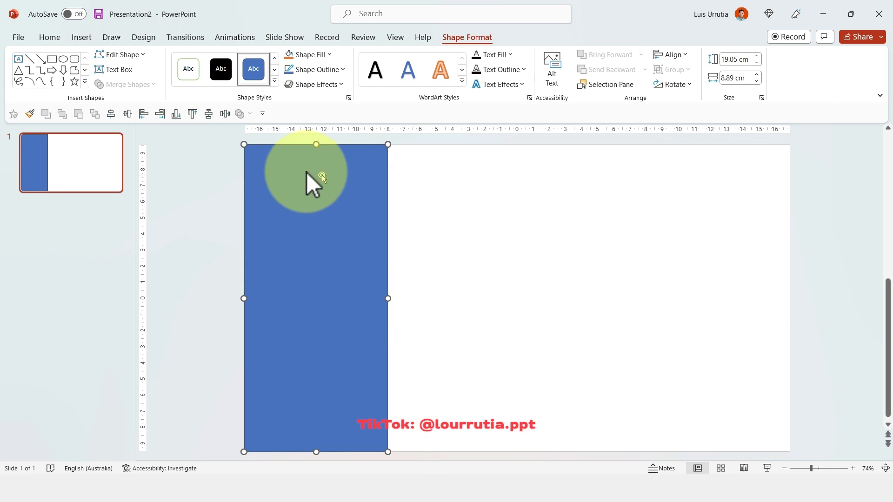
{"action": "left_click_drag", "start_coordinate": [244, 145], "coordinate": [244, 144]}
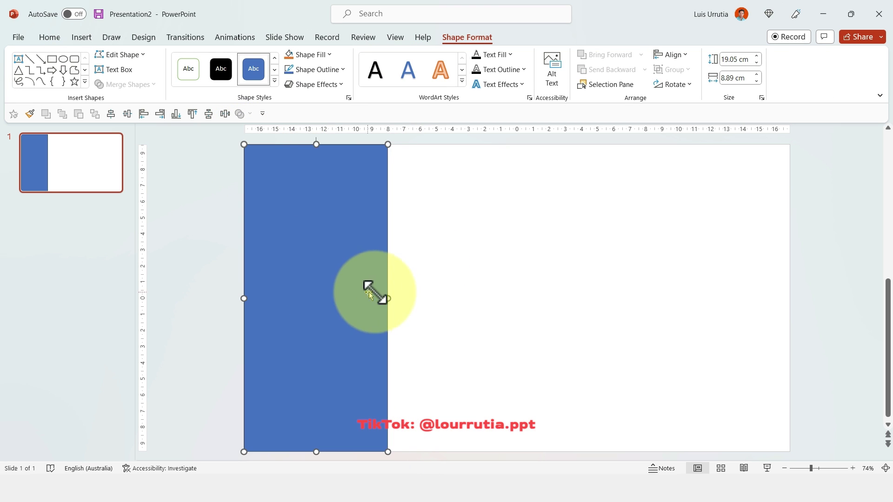
{"action": "left_click_drag", "start_coordinate": [387, 297], "coordinate": [396, 295]}
Duplicate the rectangle into five side-by-side copies, zoom out, and select all five
{"action": "left_click_drag", "start_coordinate": [246, 277], "coordinate": [721, 253]}
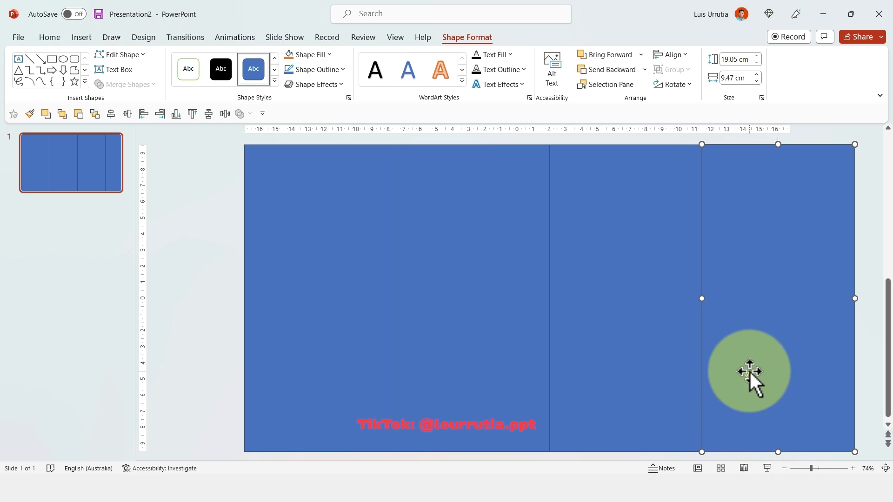
{"action": "left_click_drag", "start_coordinate": [702, 397], "coordinate": [864, 376]}
{"action": "left_click_drag", "start_coordinate": [799, 471], "coordinate": [807, 467]}
{"action": "left_click", "coordinate": [679, 154]}
{"action": "left_click_drag", "start_coordinate": [259, 162], "coordinate": [887, 444]}
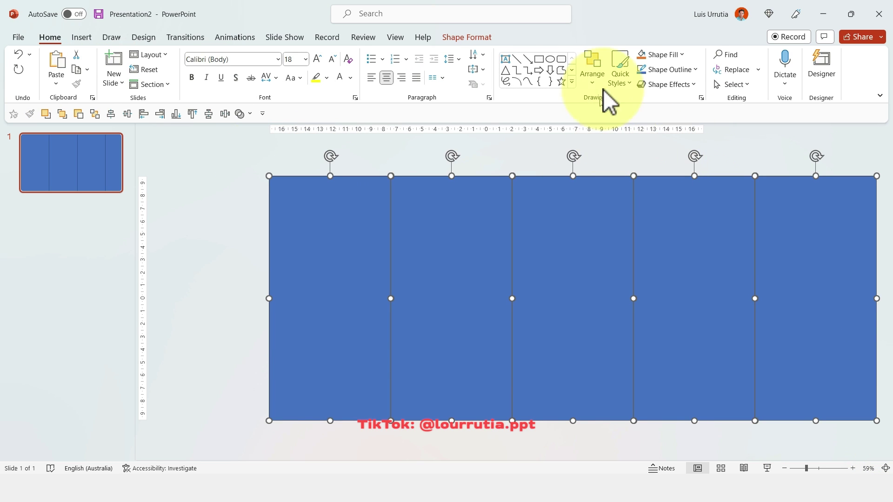
Remove the rectangles' outlines and paste the Brazil flag picture, shrunk, off the slide's top-left
{"action": "left_click", "coordinate": [693, 68]}
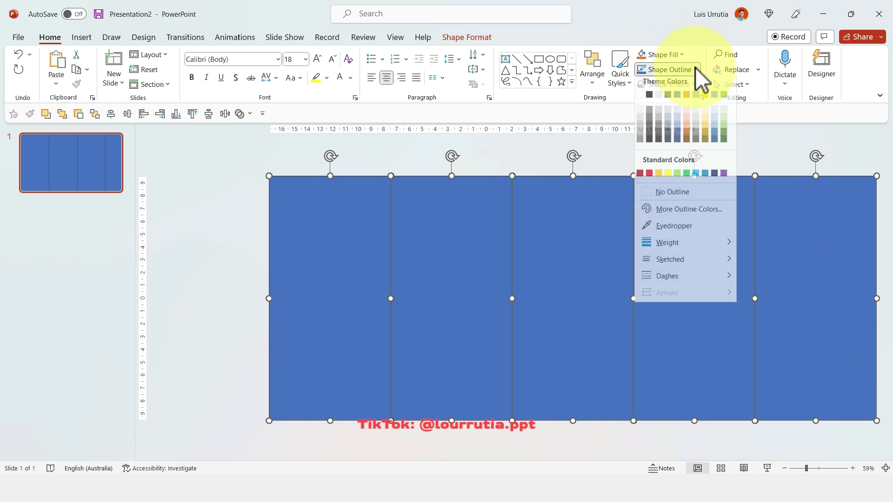
{"action": "left_click", "coordinate": [674, 199]}
{"action": "key", "text": "ctrl+v"}
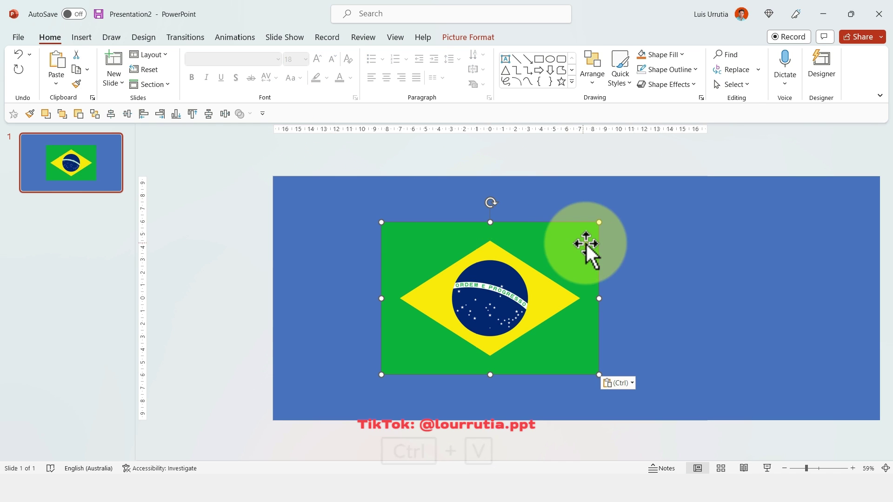
{"action": "left_click_drag", "start_coordinate": [599, 222], "coordinate": [476, 289]}
{"action": "left_click_drag", "start_coordinate": [472, 329], "coordinate": [233, 195]}
{"action": "left_click", "coordinate": [448, 133]}
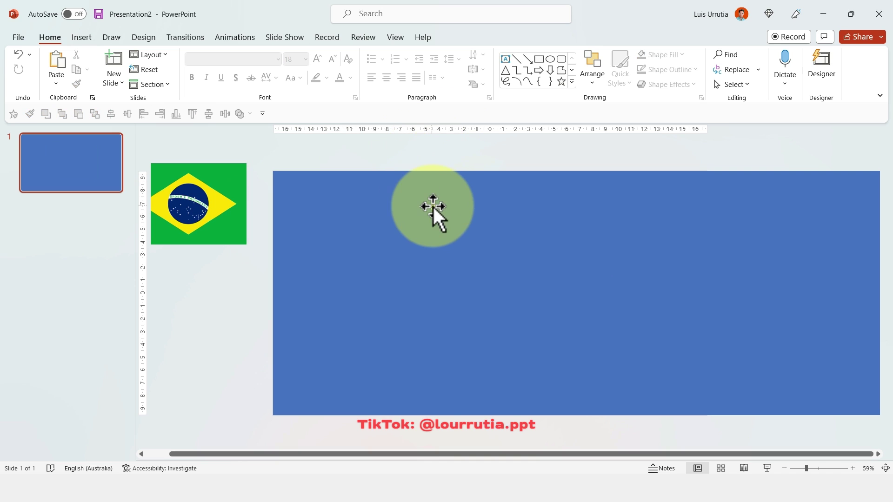
Eyedrop the flag's green and yellow into the second and third rectangles
{"action": "left_click", "coordinate": [433, 207]}
{"action": "left_click", "coordinate": [682, 54]}
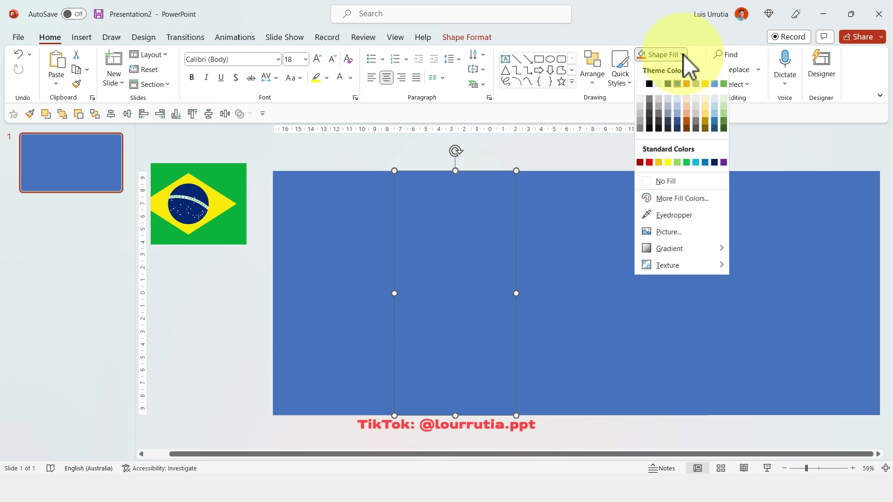
{"action": "left_click", "coordinate": [672, 216]}
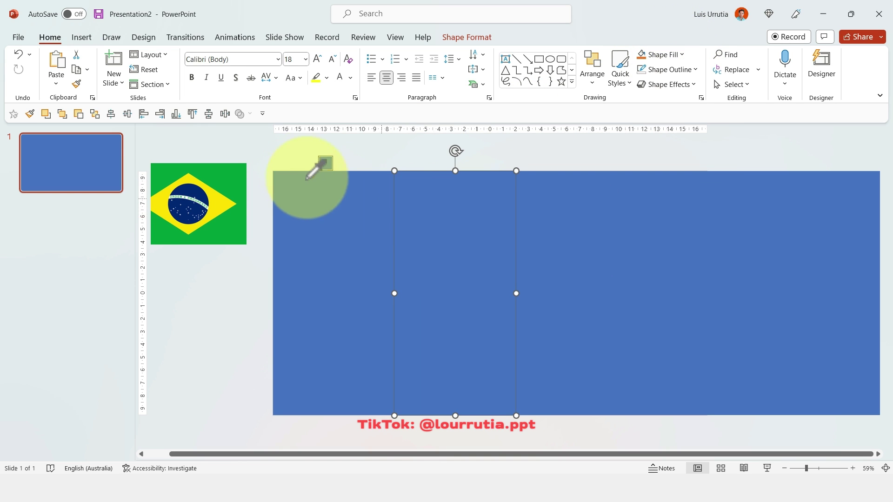
{"action": "left_click", "coordinate": [601, 233]}
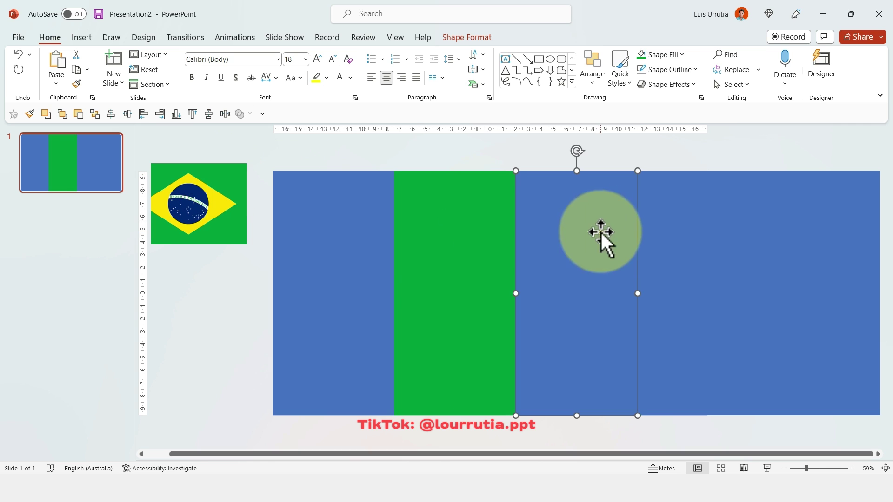
{"action": "left_click", "coordinate": [682, 54]}
{"action": "left_click", "coordinate": [683, 249]}
{"action": "left_click", "coordinate": [229, 212]}
Eyedrop the flag's navy and white into the fourth and fifth rectangles, then delete the flag
{"action": "left_click", "coordinate": [679, 203]}
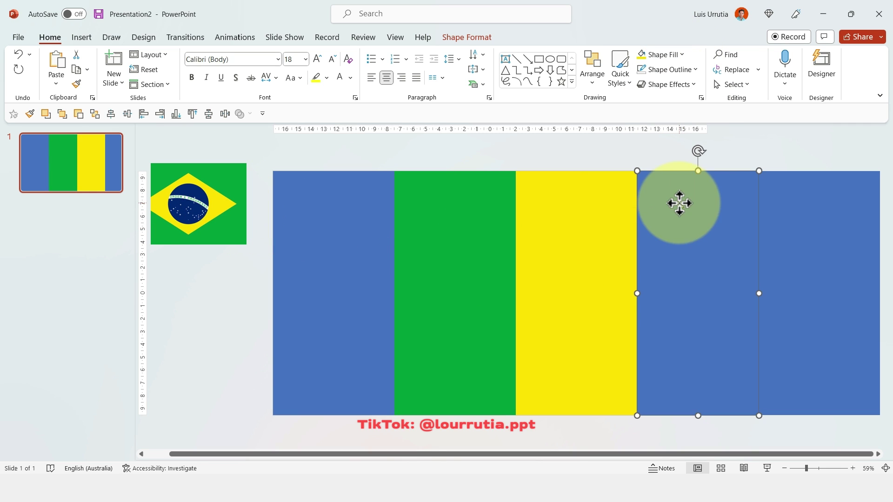
{"action": "left_click", "coordinate": [682, 54]}
{"action": "left_click", "coordinate": [682, 249]}
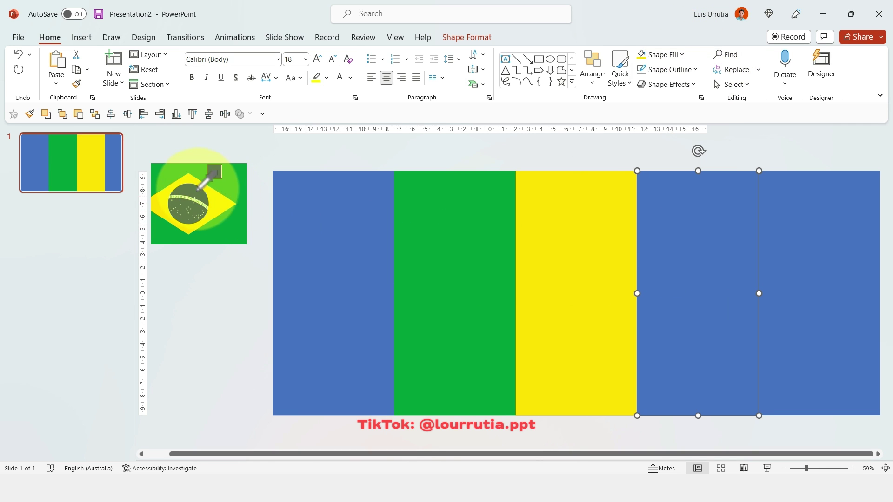
{"action": "left_click", "coordinate": [189, 201]}
{"action": "left_click", "coordinate": [803, 191]}
{"action": "left_click", "coordinate": [682, 54]}
{"action": "left_click", "coordinate": [710, 251]}
{"action": "left_click", "coordinate": [186, 197]}
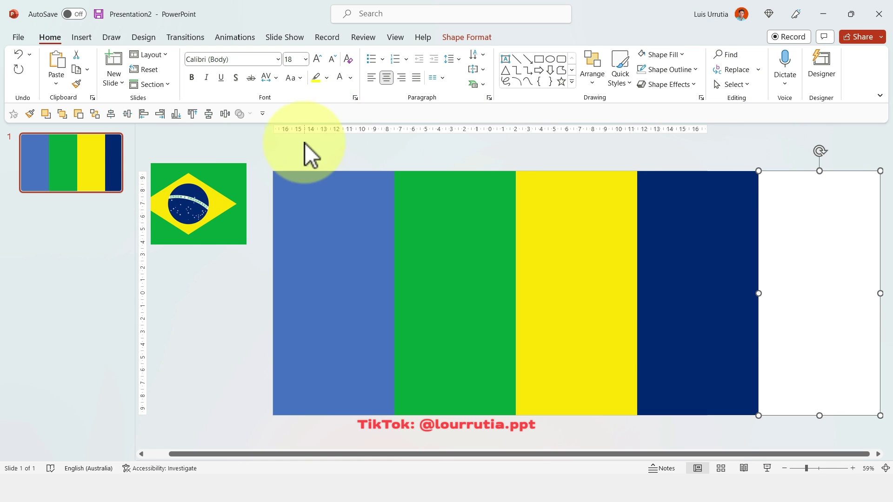
{"action": "left_click", "coordinate": [229, 198]}
{"action": "key", "text": "BackSpace"}
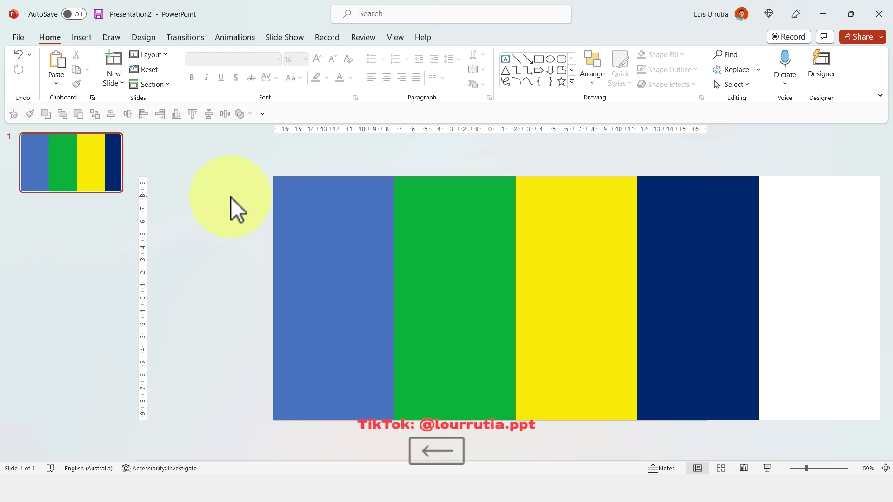
Create a text box filled with =lorem() text, keeping only the first paragraph
{"action": "left_click_drag", "start_coordinate": [430, 155], "coordinate": [490, 221]}
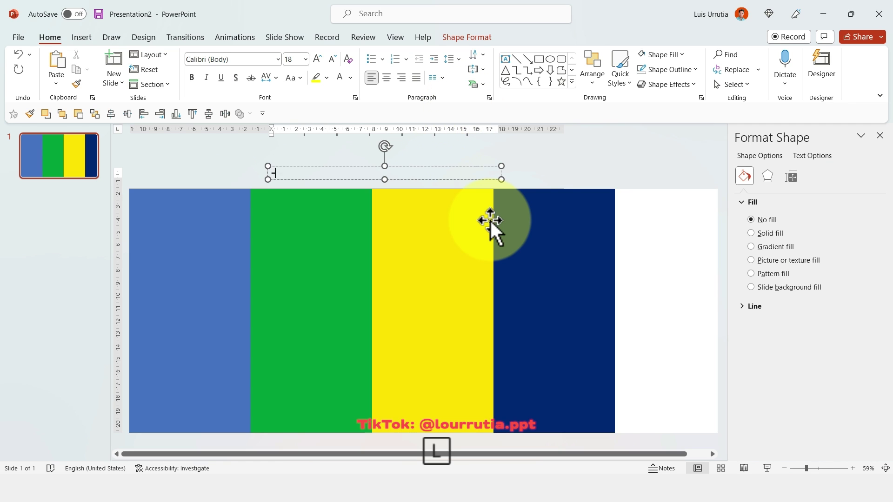
{"action": "type", "text": "=lorem()"}
{"action": "key", "text": "Return"}
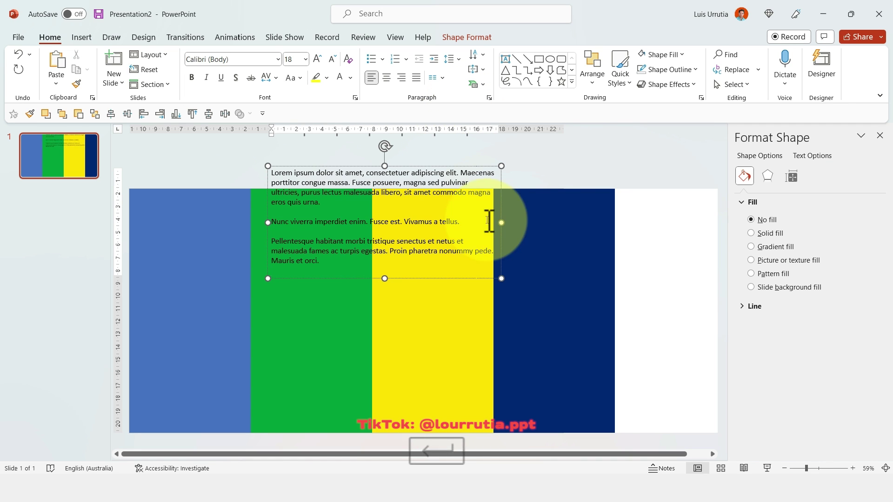
{"action": "left_click_drag", "start_coordinate": [399, 207], "coordinate": [440, 301]}
{"action": "key", "text": "BackSpace"}
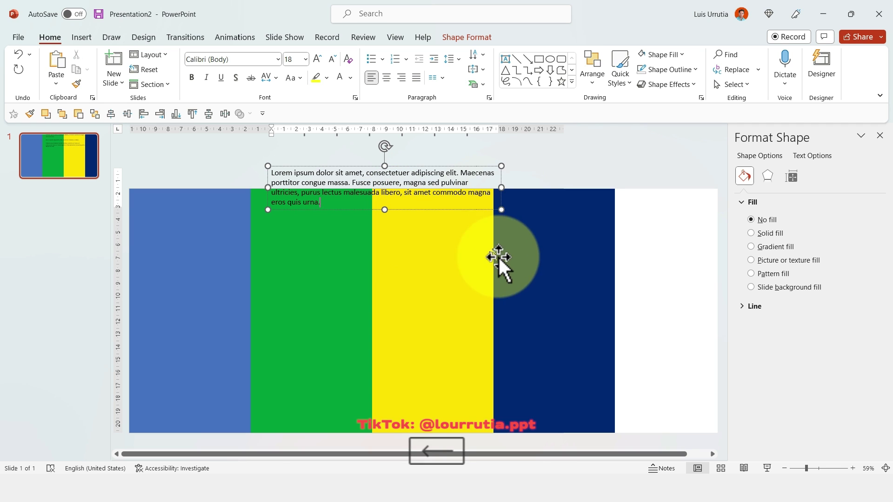
Narrow the lorem text box onto the green stripe and make its text white, 14 pt
{"action": "left_click_drag", "start_coordinate": [510, 210], "coordinate": [364, 231]}
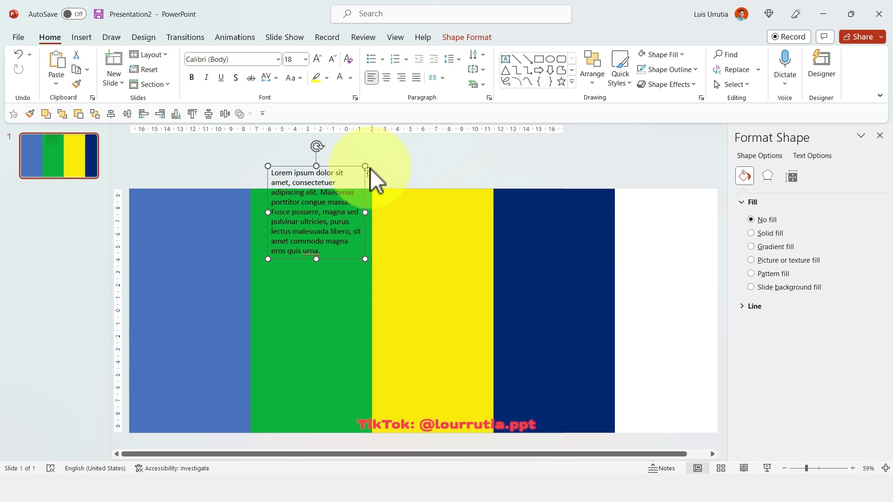
{"action": "left_click_drag", "start_coordinate": [366, 183], "coordinate": [361, 288]}
{"action": "left_click", "coordinate": [340, 78]}
{"action": "left_click", "coordinate": [335, 59]}
{"action": "left_click", "coordinate": [335, 60]}
{"action": "left_click", "coordinate": [335, 60]}
{"action": "left_click", "coordinate": [316, 60]}
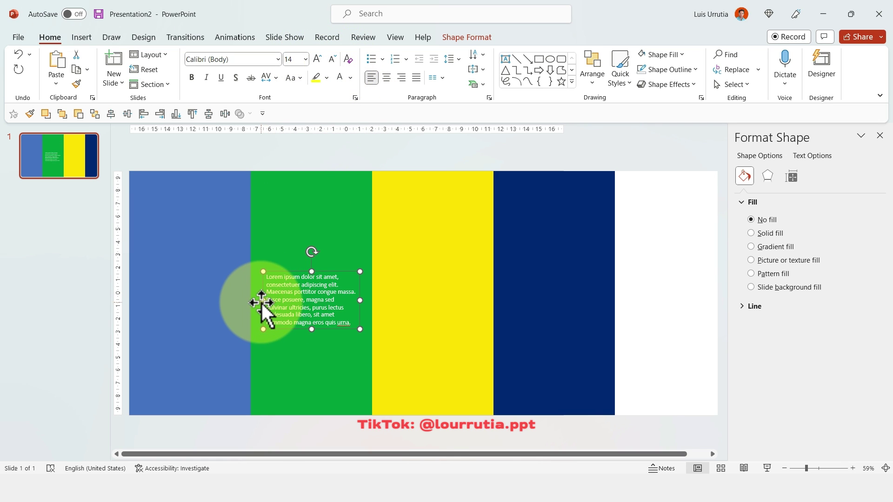
Duplicate the box above as a CULTURE title in Geometos Rounded 36 pt
{"action": "left_click_drag", "start_coordinate": [259, 299], "coordinate": [260, 302]}
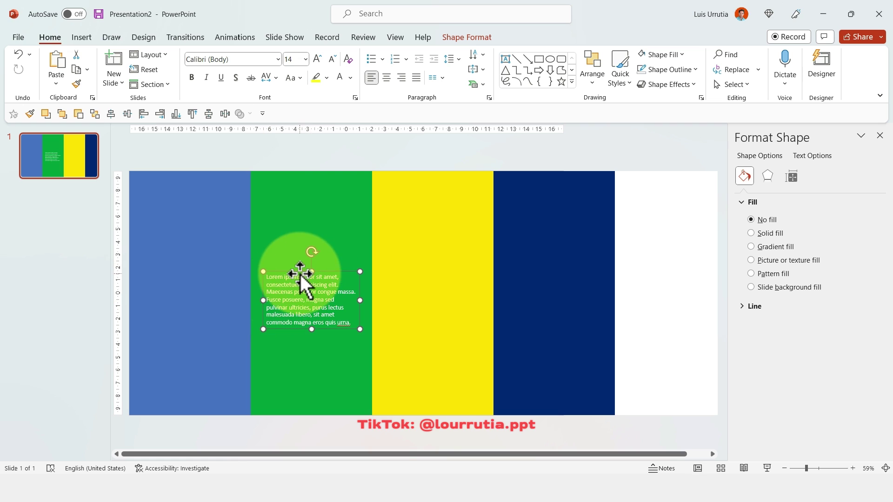
{"action": "left_click_drag", "start_coordinate": [297, 272], "coordinate": [308, 208]}
{"action": "left_click", "coordinate": [308, 233]}
{"action": "key", "text": "ctrl+a"}
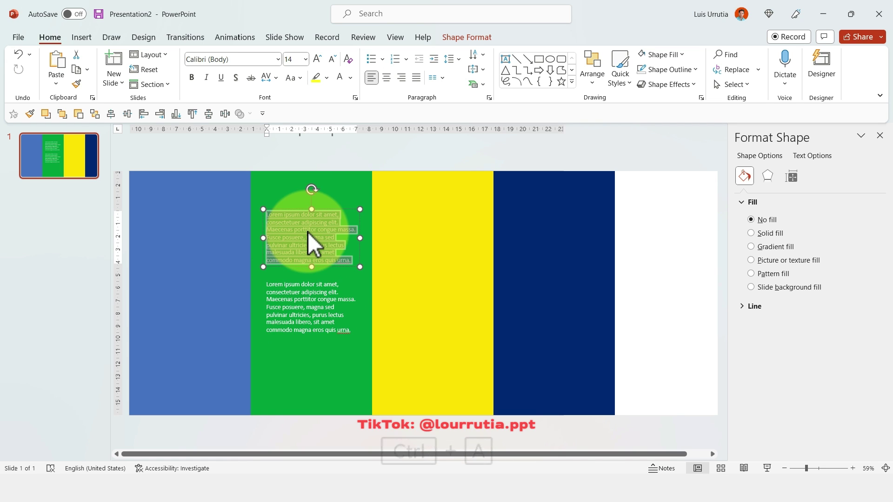
{"action": "key", "text": "Caps_Lock"}
{"action": "type", "text": "CULTURE"}
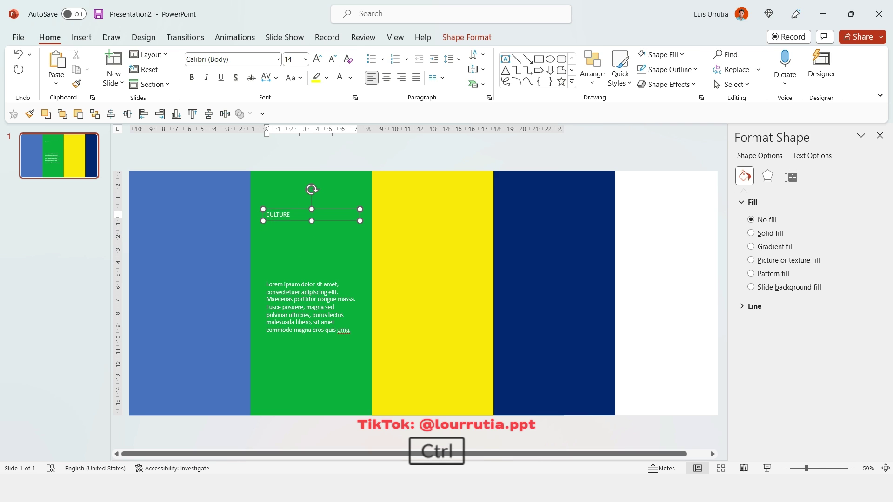
{"action": "key", "text": "ctrl+a"}
{"action": "left_click", "coordinate": [241, 59]}
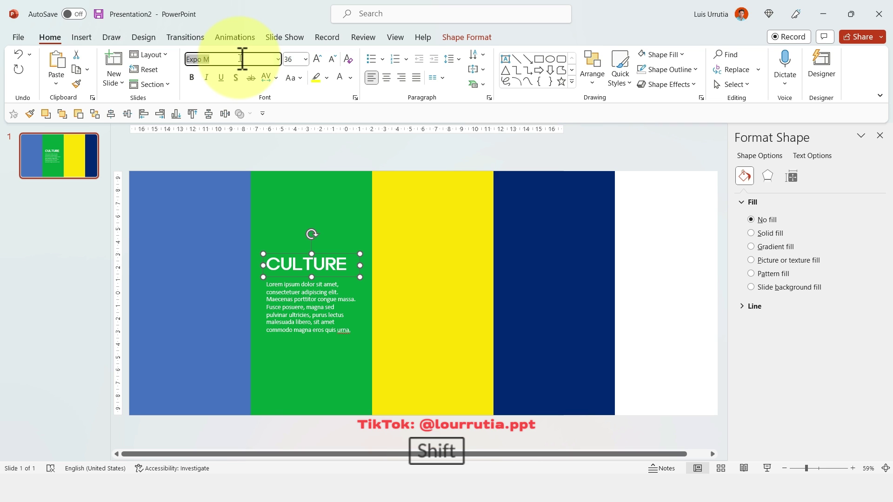
{"action": "type", "text": "Ge"}
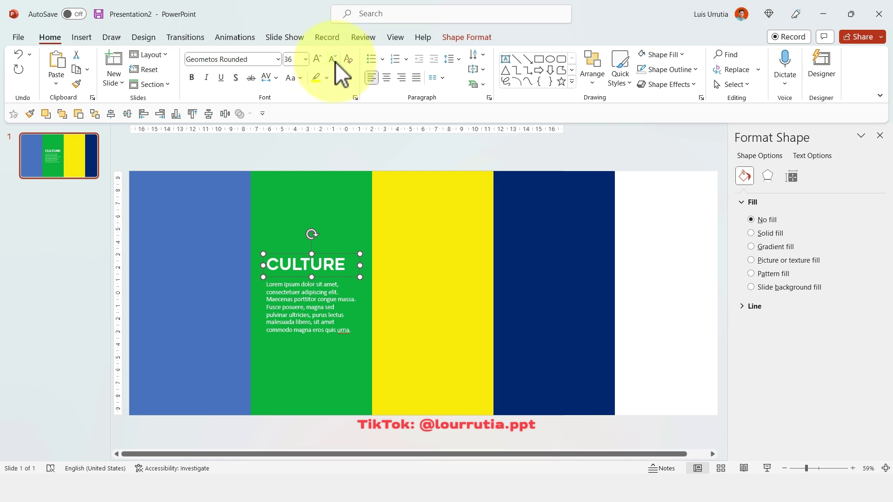
Copy the CULTURE title and paragraph onto the yellow stripe and colour them navy
{"action": "left_click", "coordinate": [324, 323]}
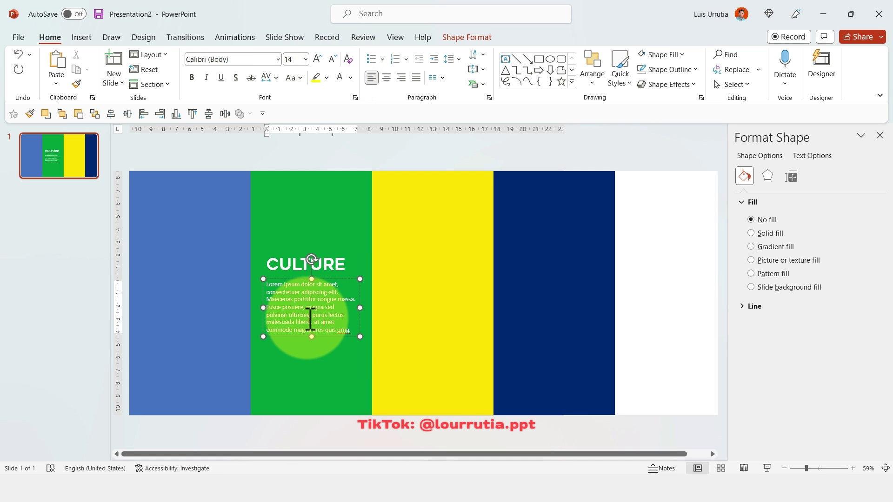
{"action": "left_click", "coordinate": [336, 263], "text": "shift"}
{"action": "left_click_drag", "start_coordinate": [334, 253], "coordinate": [454, 253]}
{"action": "left_click", "coordinate": [350, 77]}
{"action": "left_click", "coordinate": [347, 219]}
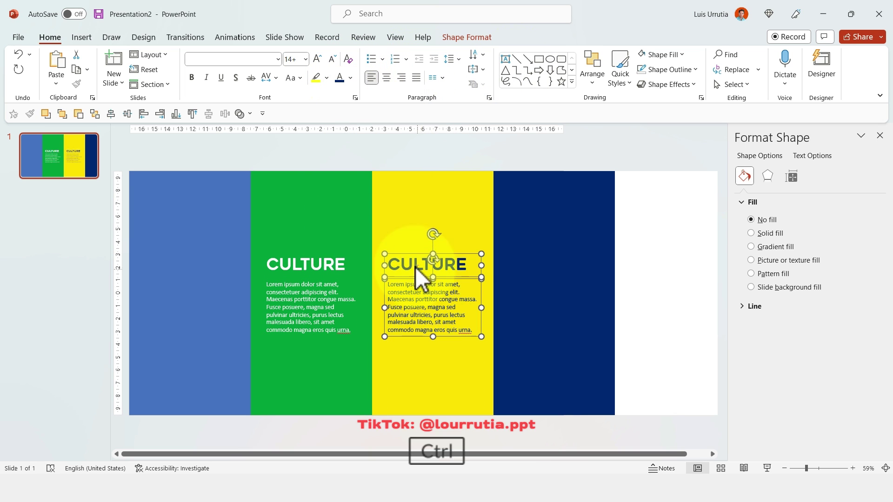
{"action": "left_click_drag", "start_coordinate": [425, 249], "coordinate": [470, 253]}
Copy the title and paragraph onto the navy stripe and colour them white
{"action": "left_click", "coordinate": [450, 168]}
{"action": "left_click", "coordinate": [432, 307]}
{"action": "left_click", "coordinate": [410, 259], "text": "shift"}
{"action": "left_click_drag", "start_coordinate": [410, 259], "coordinate": [626, 258]}
{"action": "left_click", "coordinate": [351, 77]}
{"action": "left_click", "coordinate": [345, 106]}
Copy the title and paragraph onto the white stripe and colour them navy
{"action": "left_click", "coordinate": [640, 210]}
{"action": "left_click_drag", "start_coordinate": [592, 454], "coordinate": [658, 348]}
{"action": "left_click", "coordinate": [625, 259]}
{"action": "left_click", "coordinate": [631, 255], "text": "shift"}
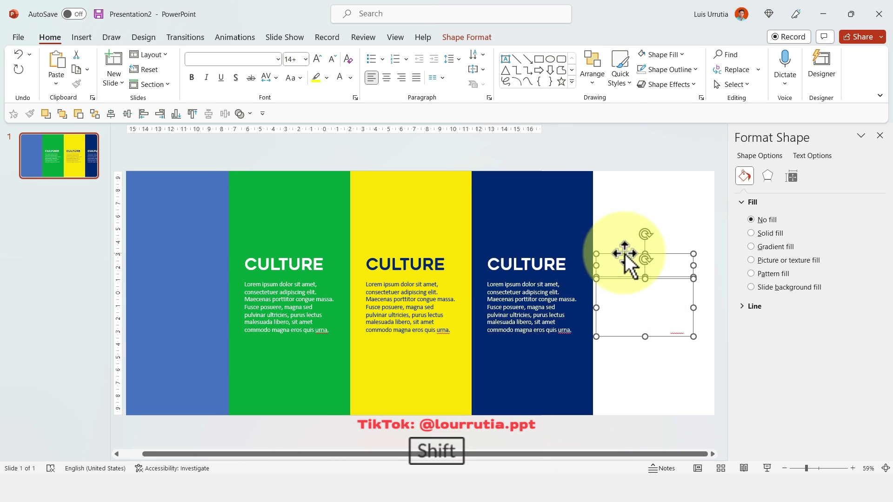
{"action": "left_click", "coordinate": [350, 77]}
{"action": "left_click", "coordinate": [338, 219]}
Retitle the yellow, navy and white stripes LANGUAGE, FOOD and FLAG
{"action": "left_click", "coordinate": [422, 264]}
{"action": "double_click", "coordinate": [421, 264]}
{"action": "type", "text": "LANGUAGE"}
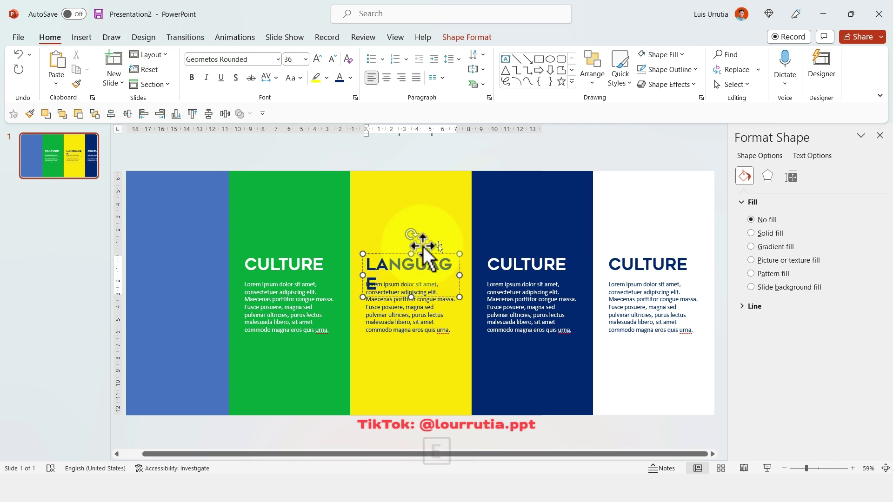
{"action": "left_click", "coordinate": [519, 268]}
{"action": "double_click", "coordinate": [519, 267]}
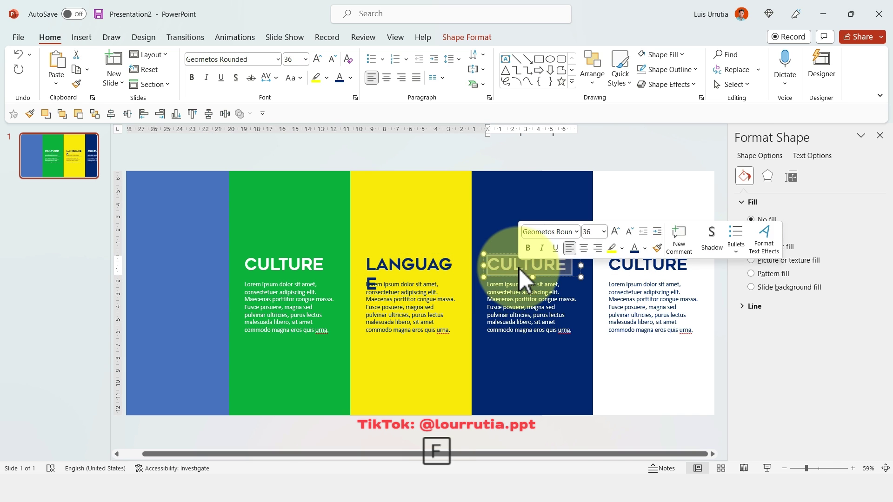
{"action": "type", "text": "FOOD"}
{"action": "left_click", "coordinate": [647, 270]}
{"action": "double_click", "coordinate": [646, 270]}
{"action": "type", "text": "FLAG"}
Set the CULTURE, LANGUAGE, FOOD and FLAG titles to 32 pt
{"action": "left_click", "coordinate": [290, 267], "text": "shift"}
{"action": "left_click", "coordinate": [411, 275], "text": "shift"}
{"action": "left_click", "coordinate": [512, 265], "text": "shift"}
{"action": "left_click", "coordinate": [332, 58]}
{"action": "left_click", "coordinate": [234, 277]}
{"action": "left_click", "coordinate": [279, 263]}
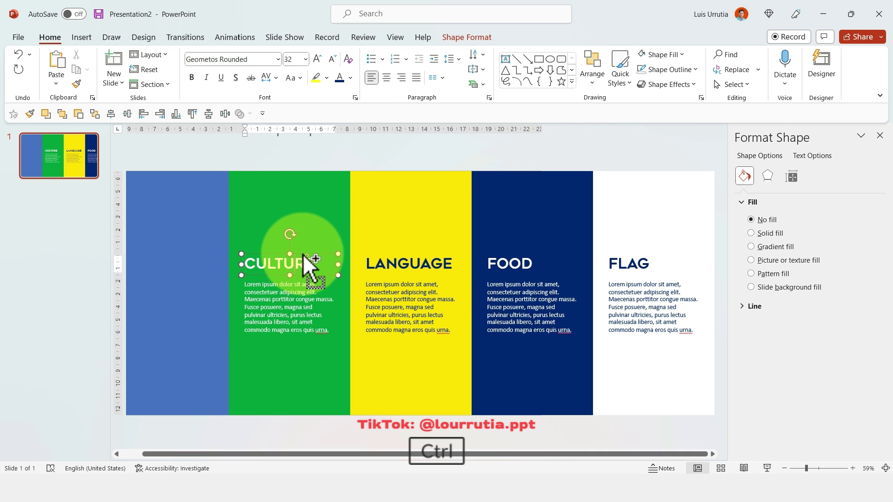
Copy the CULTURE title onto the blue stripe and retype it as BRAZIL at 48 pt
{"action": "left_click_drag", "start_coordinate": [303, 254], "coordinate": [190, 295]}
{"action": "double_click", "coordinate": [192, 294]}
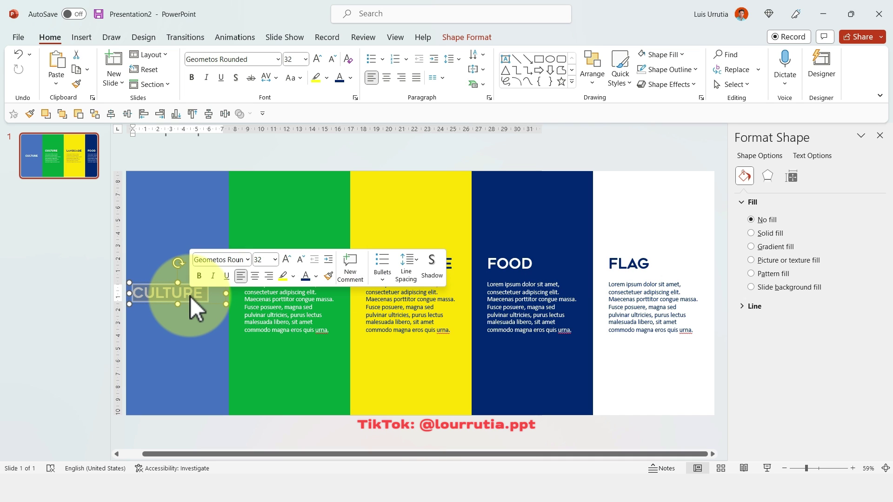
{"action": "type", "text": "BRAZIL"}
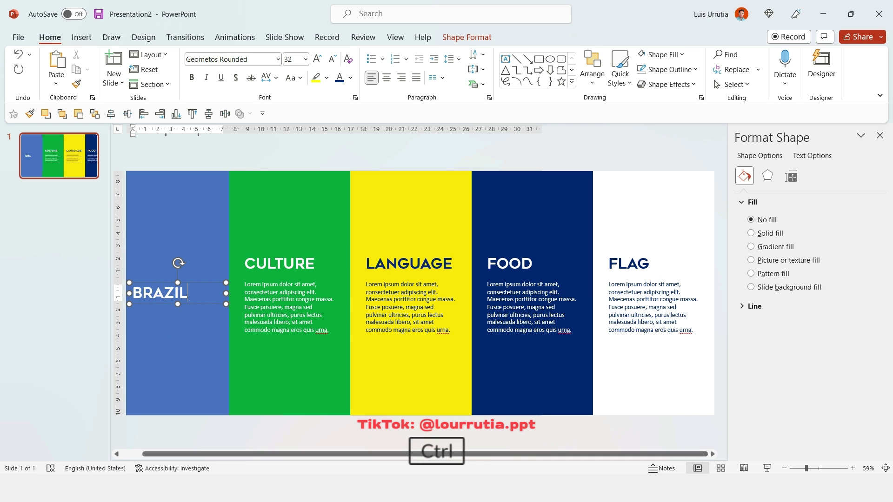
{"action": "key", "text": "ctrl+a"}
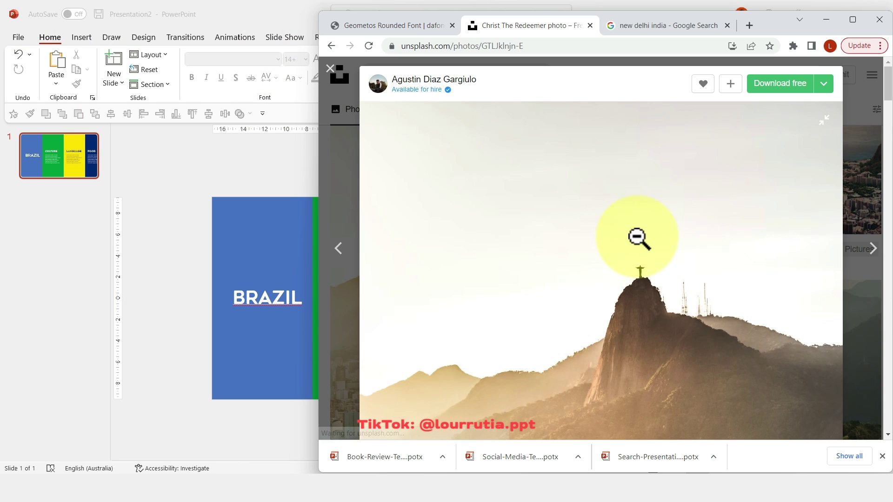
Copy the Unsplash Christ the Redeemer photo to the clipboard in Chrome
{"action": "right_click", "coordinate": [696, 286]}
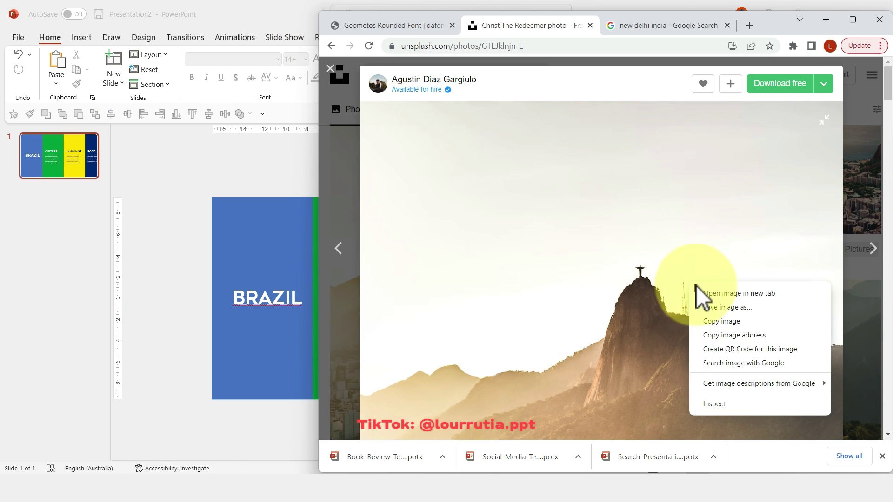
{"action": "left_click", "coordinate": [721, 322]}
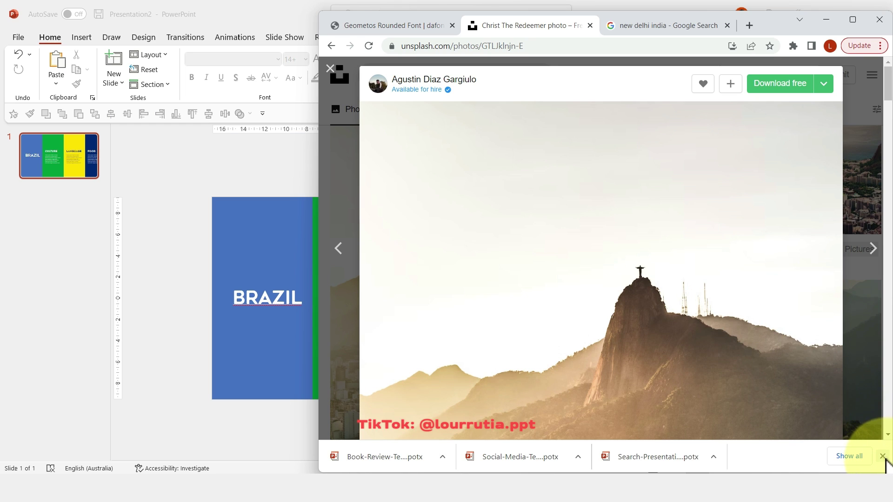
{"action": "left_click", "coordinate": [883, 457]}
{"action": "right_click", "coordinate": [646, 284]}
Fill the blue BRAZIL column with the copied Rio photo from the clipboard
{"action": "left_click", "coordinate": [676, 322]}
{"action": "left_click", "coordinate": [241, 194]}
{"action": "left_click", "coordinate": [258, 233]}
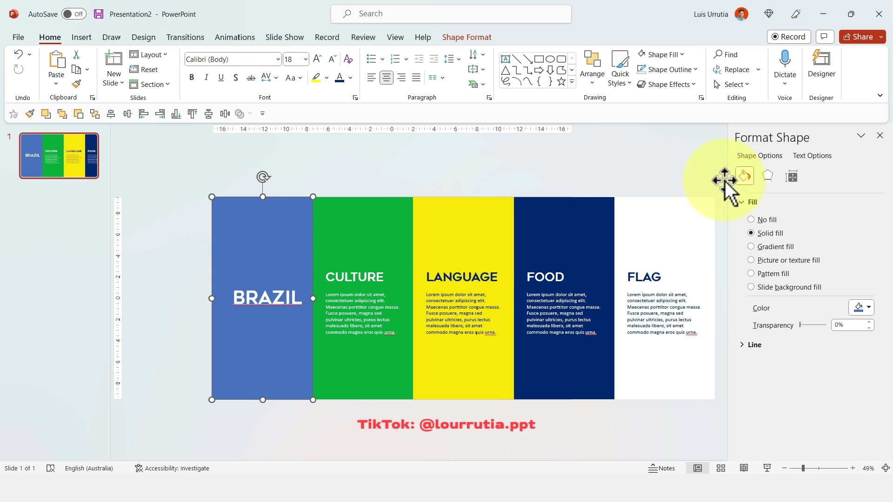
{"action": "left_click", "coordinate": [796, 262]}
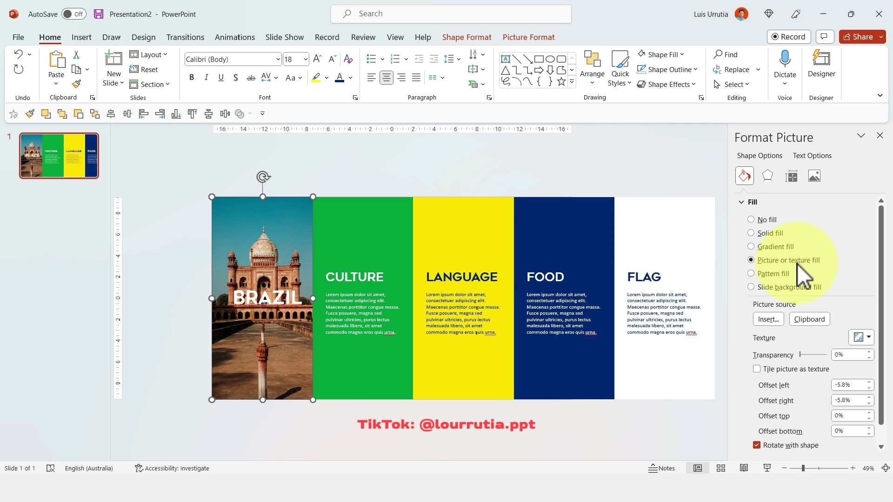
{"action": "left_click", "coordinate": [805, 320]}
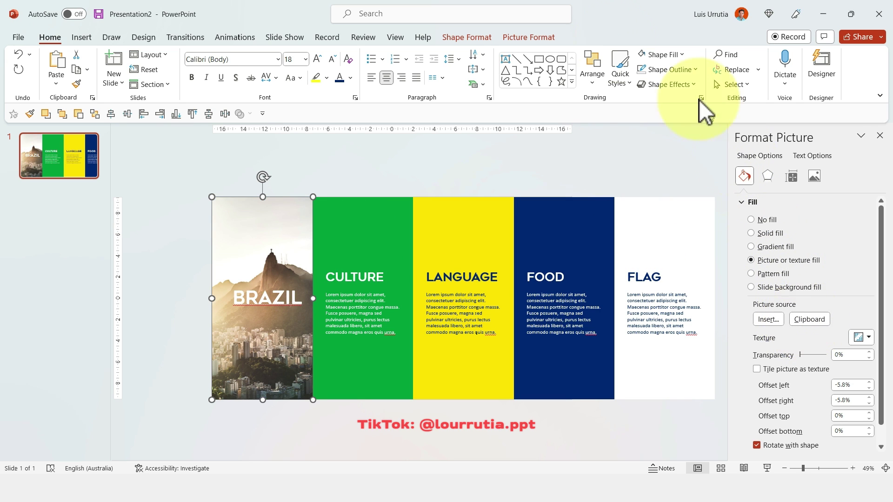
Crop the photo to Fill and enlarge it to cover the whole column
{"action": "left_click", "coordinate": [511, 38]}
{"action": "left_click", "coordinate": [749, 83]}
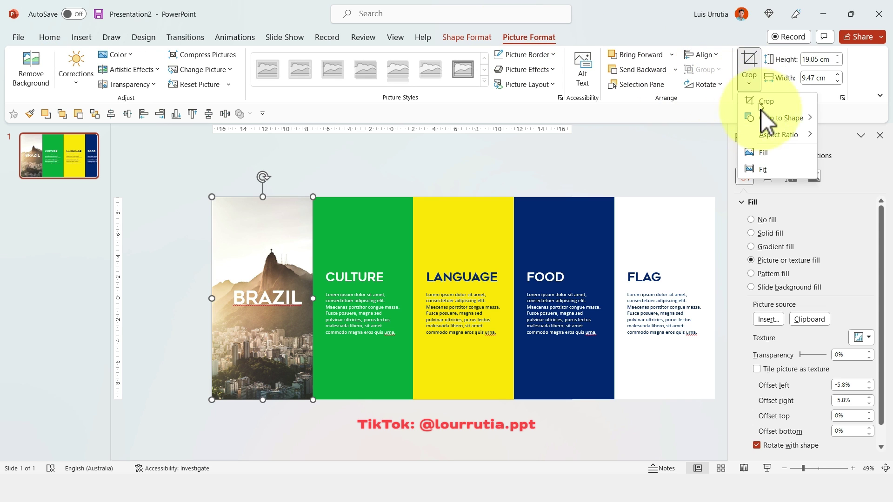
{"action": "left_click", "coordinate": [765, 153]}
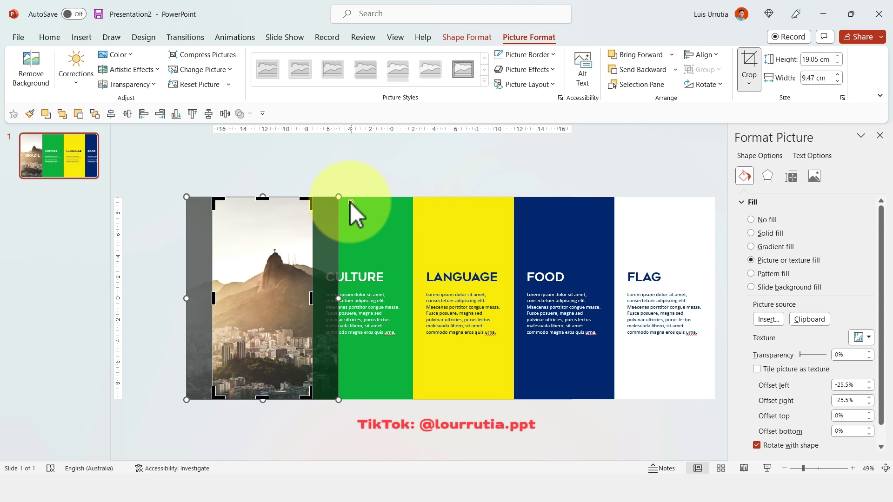
{"action": "left_click_drag", "start_coordinate": [341, 198], "coordinate": [349, 190]}
Group the Rio photo with the BRAZIL title
{"action": "left_click", "coordinate": [413, 163]}
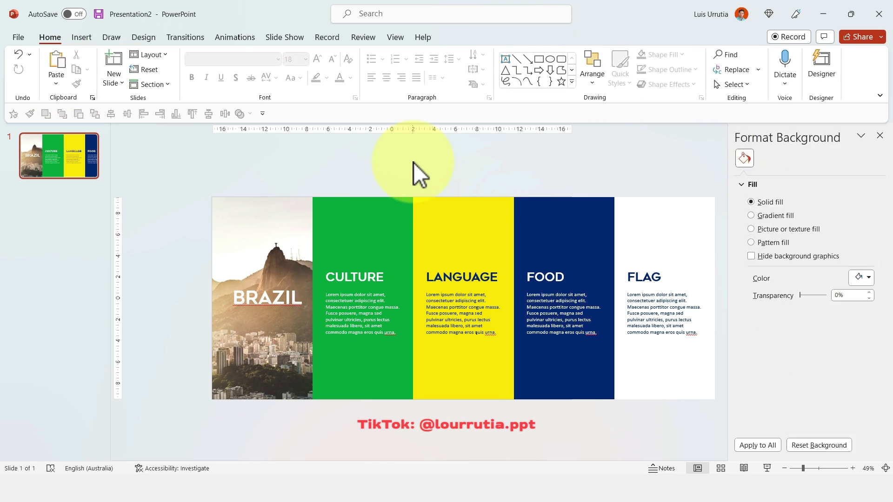
{"action": "left_click", "coordinate": [263, 274], "text": "shift"}
{"action": "left_click", "coordinate": [259, 299], "text": "shift"}
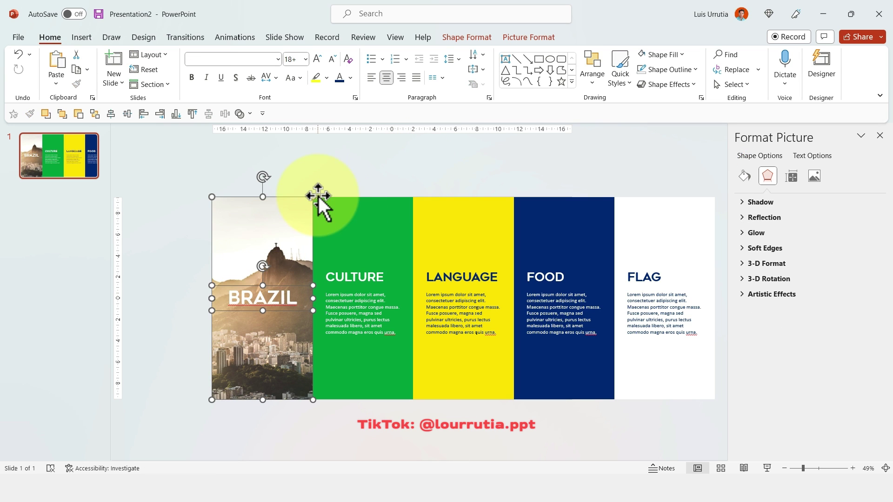
{"action": "mouse_move", "coordinate": [361, 300]}
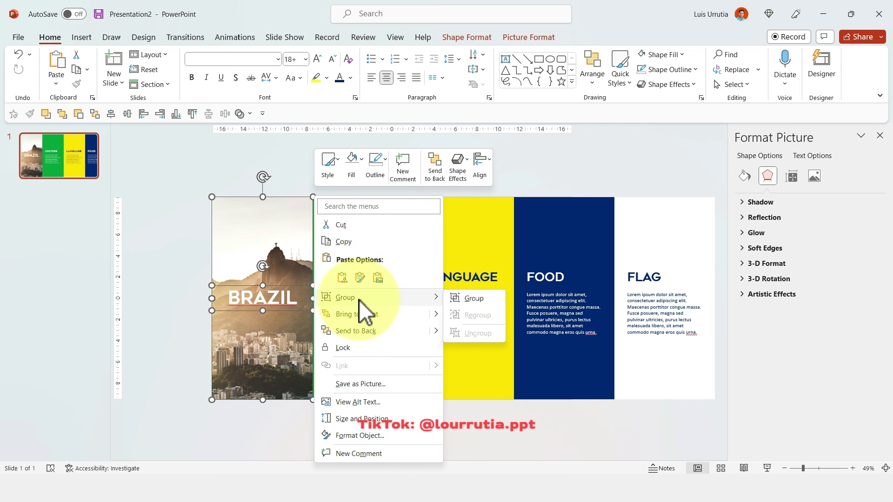
{"action": "left_click", "coordinate": [470, 300]}
Group the four coloured columns together with their text
{"action": "left_click", "coordinate": [40, 169]}
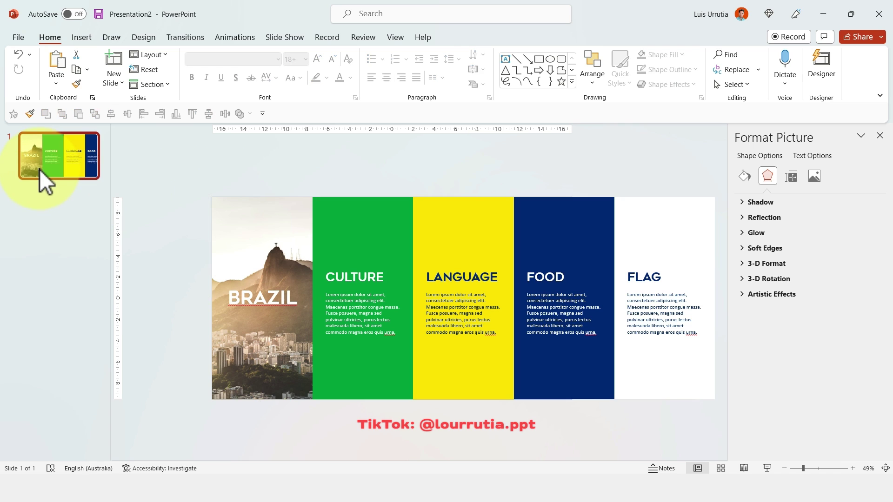
{"action": "left_click_drag", "start_coordinate": [299, 174], "coordinate": [725, 414]}
{"action": "right_click", "coordinate": [420, 207]}
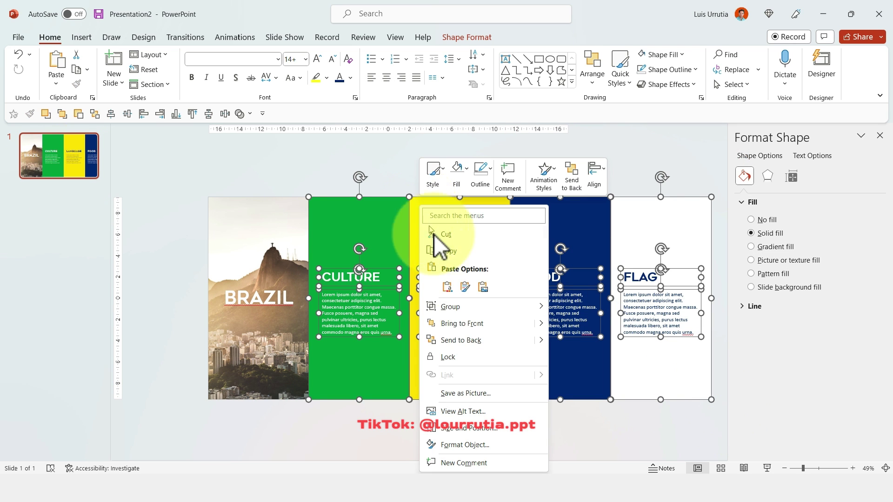
{"action": "mouse_move", "coordinate": [454, 306]}
{"action": "left_click", "coordinate": [569, 311]}
Bring the Rio photo group in front of the coloured columns
{"action": "left_click", "coordinate": [278, 190]}
{"action": "left_click", "coordinate": [272, 201]}
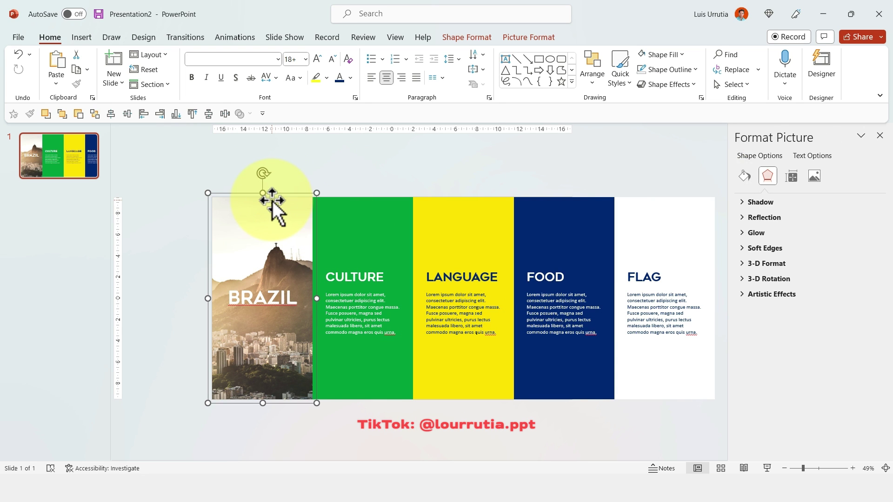
{"action": "right_click", "coordinate": [272, 200]}
{"action": "left_click", "coordinate": [318, 320]}
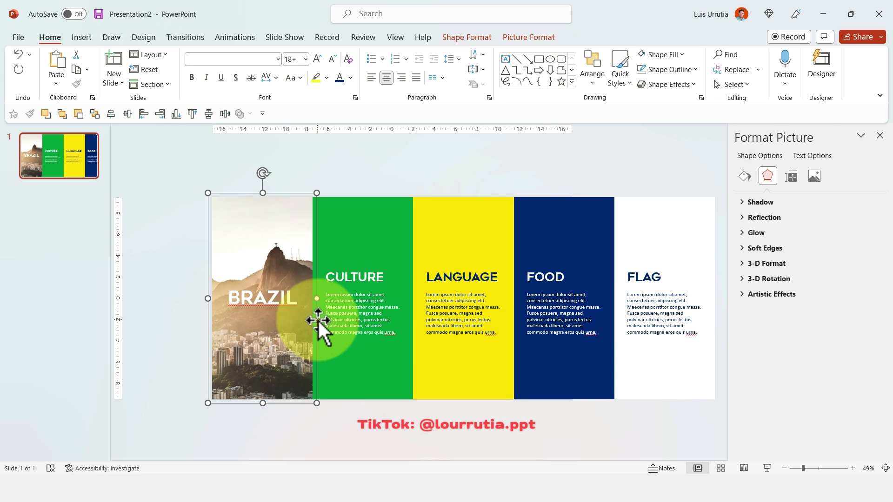
Duplicate slides 1 and 2, shifting the column group one panel left on each copy
{"action": "left_click", "coordinate": [98, 165]}
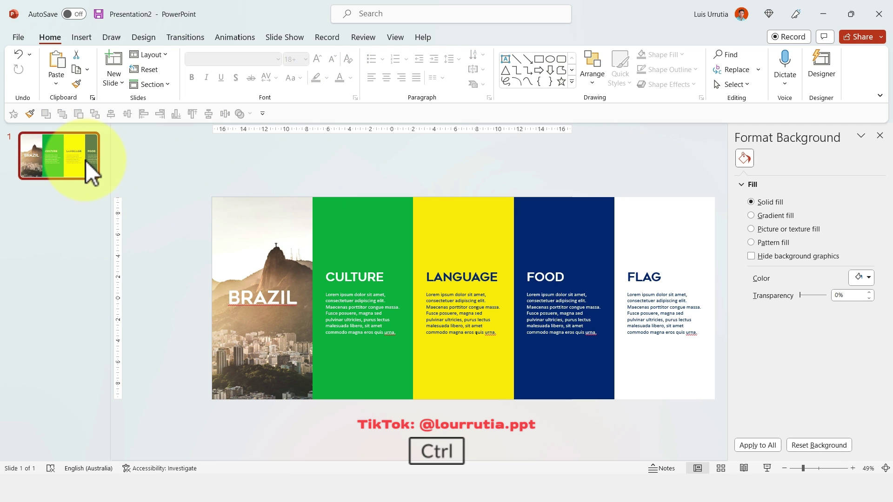
{"action": "key", "text": "ctrl+d"}
{"action": "left_click_drag", "start_coordinate": [431, 245], "coordinate": [333, 250]}
{"action": "left_click", "coordinate": [39, 223]}
{"action": "key", "text": "ctrl+d"}
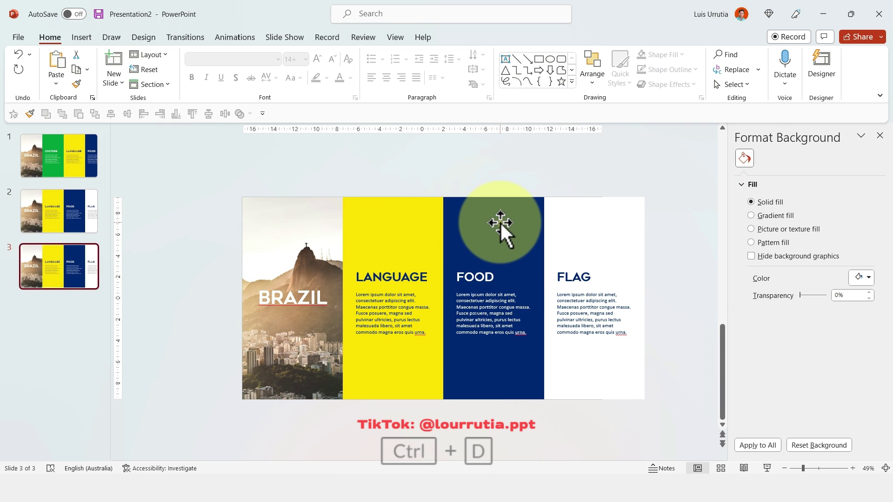
{"action": "left_click_drag", "start_coordinate": [500, 223], "coordinate": [398, 225]}
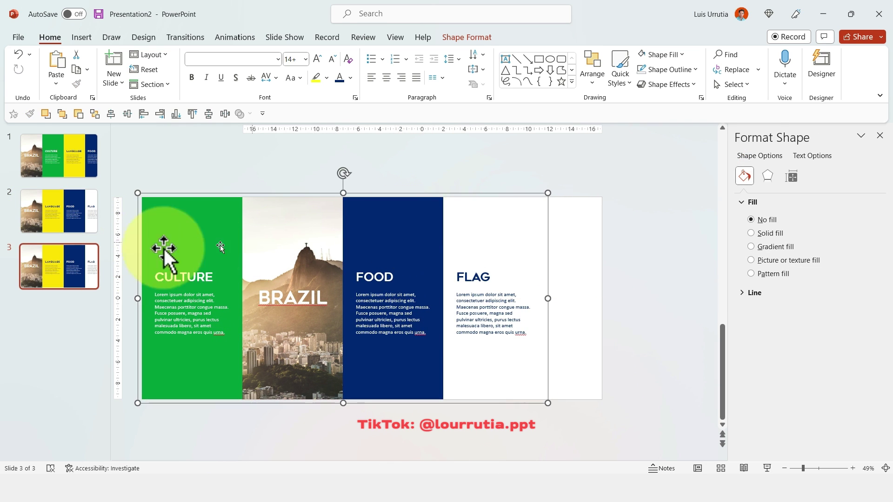
Duplicate slides 3 and 4, shifting the column group a further panel left each time
{"action": "left_click", "coordinate": [46, 260]}
{"action": "key", "text": "ctrl+d"}
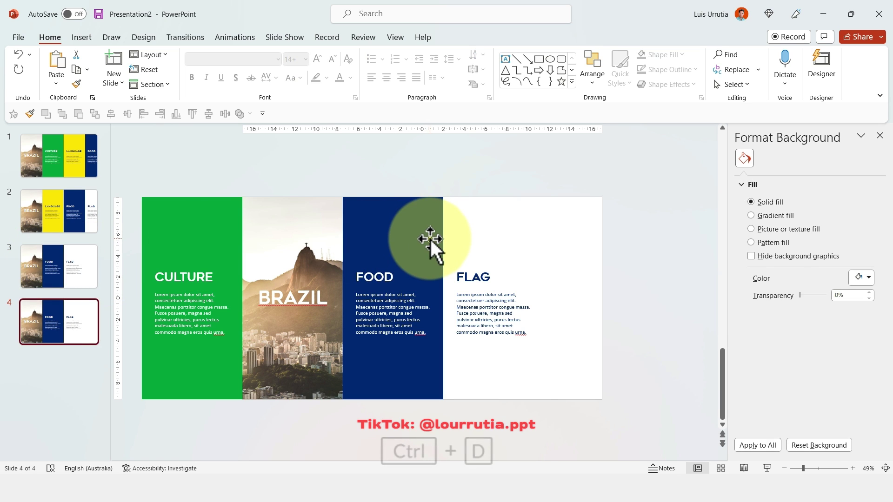
{"action": "left_click_drag", "start_coordinate": [430, 239], "coordinate": [329, 239]}
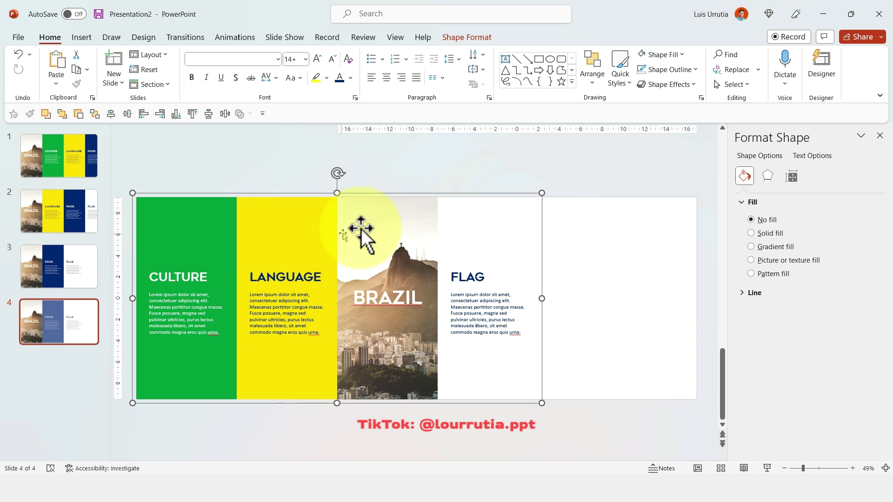
{"action": "left_click", "coordinate": [83, 331]}
{"action": "key", "text": "ctrl+d"}
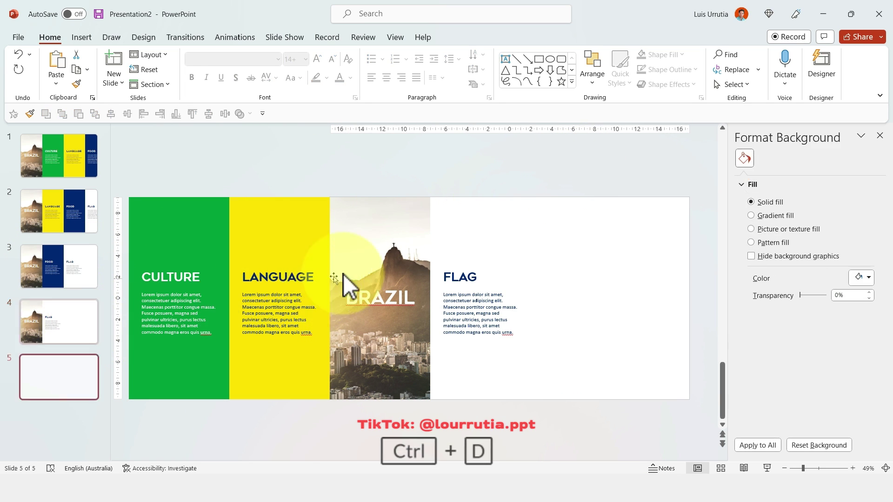
{"action": "left_click_drag", "start_coordinate": [513, 225], "coordinate": [413, 236]}
{"action": "left_click", "coordinate": [536, 181]}
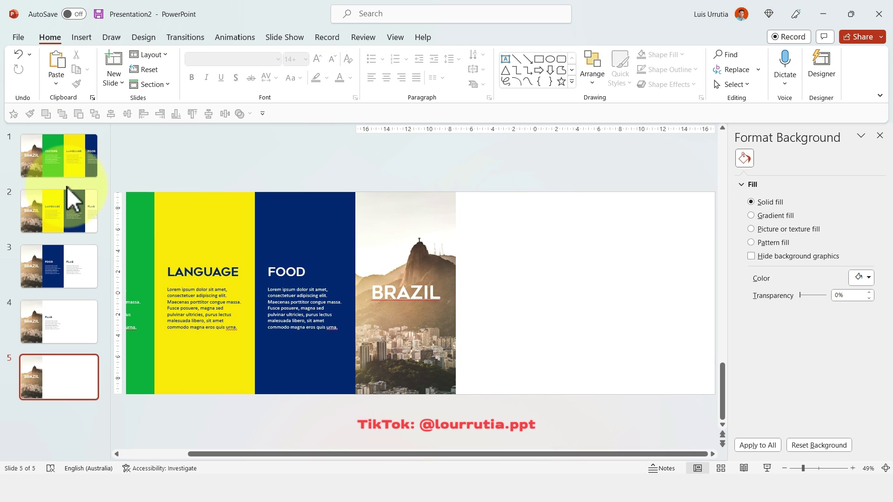
Shift-click the slide 1 thumbnail to extend the selection across slides 1 to 5
{"action": "left_click", "coordinate": [72, 141], "text": "shift"}
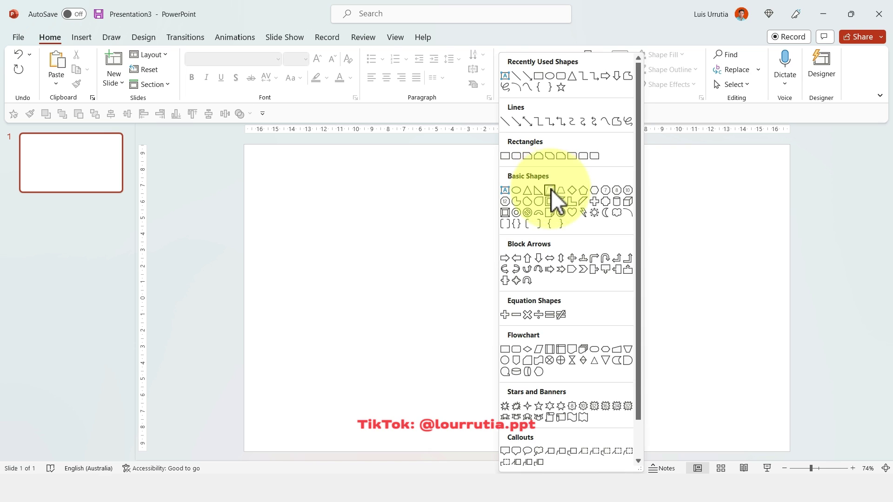
Draw a tall parallelogram aligned to the slide's top edge and copy it alongside
{"action": "left_click", "coordinate": [551, 189]}
{"action": "mouse_move", "coordinate": [330, 140]}
{"action": "left_mouse_down"}
{"action": "mouse_move", "coordinate": [592, 456]}
{"action": "mouse_move", "coordinate": [556, 448]}
{"action": "mouse_move", "coordinate": [576, 453]}
{"action": "left_mouse_up"}
{"action": "left_click_drag", "start_coordinate": [453, 144], "coordinate": [459, 151]}
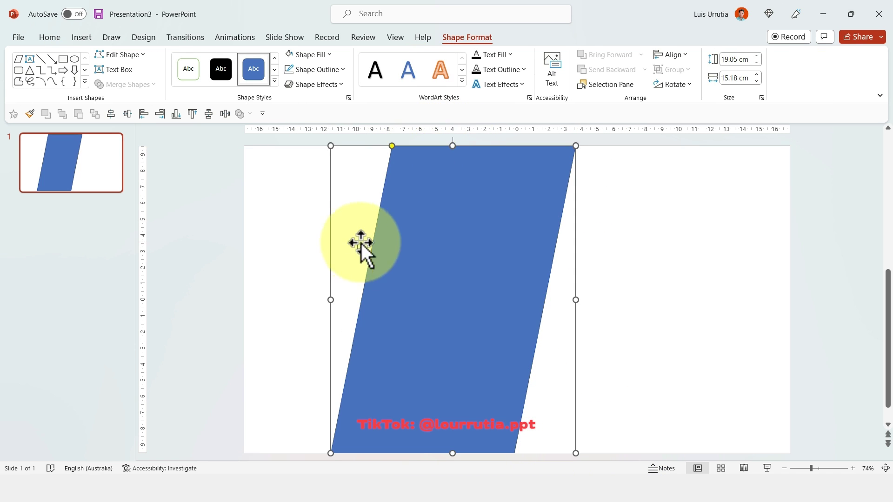
{"action": "left_click_drag", "start_coordinate": [439, 283], "coordinate": [657, 265], "text": "ctrl"}
Group the three parallelograms into one banner and stretch it across the slide width
{"action": "key", "text": "ctrl+a"}
{"action": "left_click", "coordinate": [685, 265]}
{"action": "left_click", "coordinate": [358, 258], "text": "ctrl"}
{"action": "right_click", "coordinate": [318, 280]}
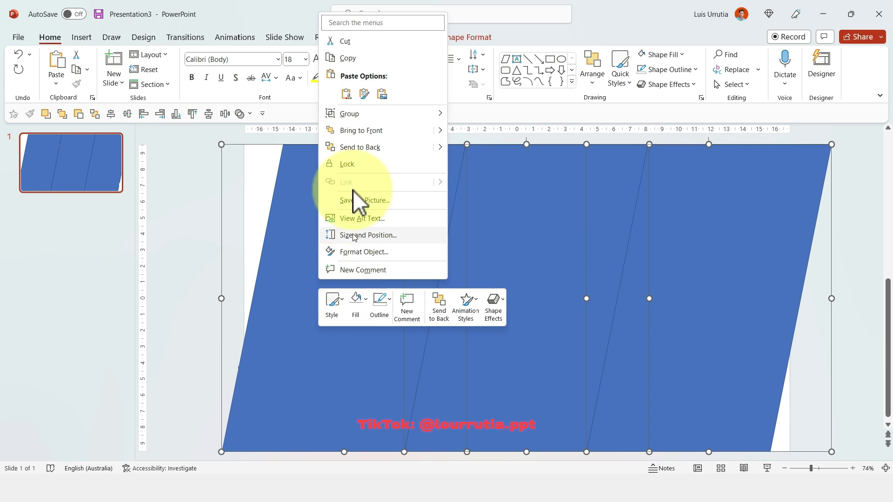
{"action": "mouse_move", "coordinate": [365, 116]}
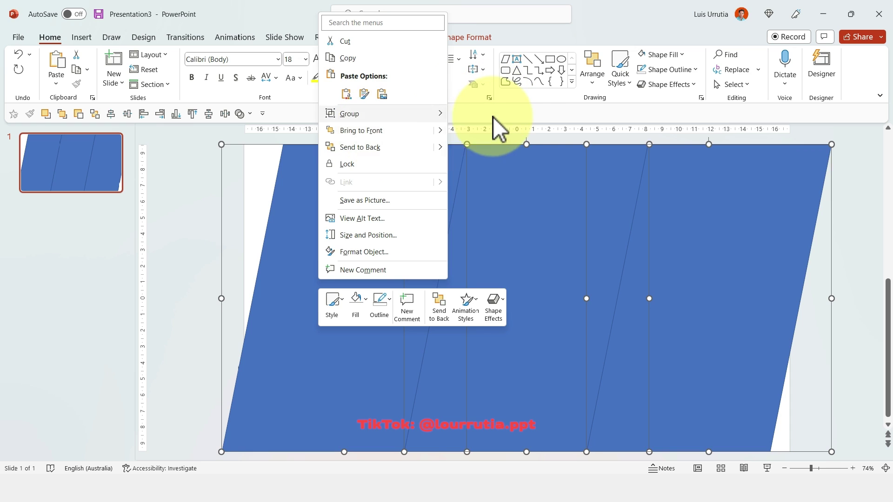
{"action": "left_click", "coordinate": [493, 117]}
{"action": "left_click_drag", "start_coordinate": [217, 298], "coordinate": [175, 319]}
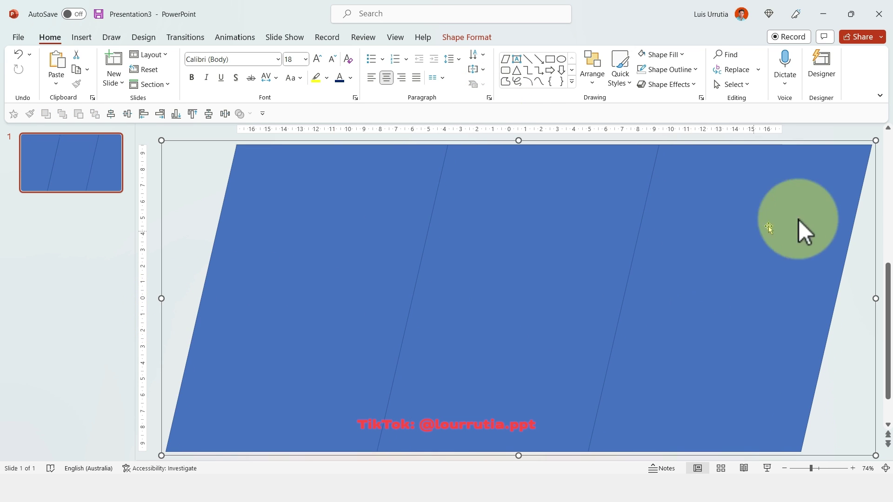
{"action": "mouse_move", "coordinate": [876, 298]}
{"action": "left_mouse_down"}
{"action": "mouse_move", "coordinate": [853, 302]}
{"action": "mouse_move", "coordinate": [863, 304]}
{"action": "left_mouse_up"}
Ungroup the banner back into three separate parallelograms and deselect them
{"action": "right_click", "coordinate": [798, 286]}
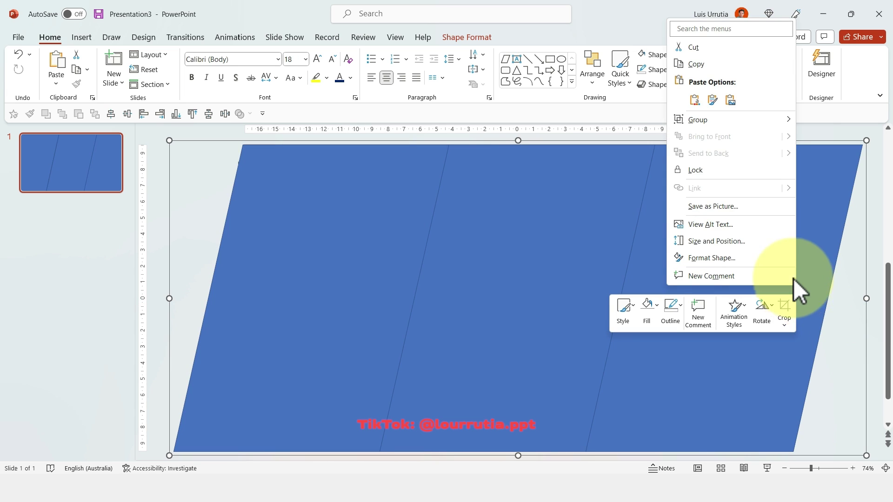
{"action": "mouse_move", "coordinate": [793, 119]}
{"action": "left_click", "coordinate": [818, 160]}
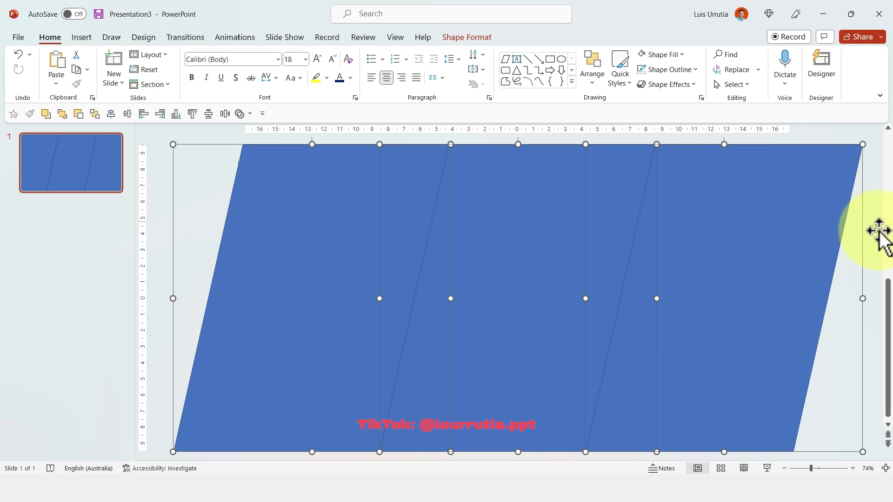
{"action": "left_click", "coordinate": [870, 233]}
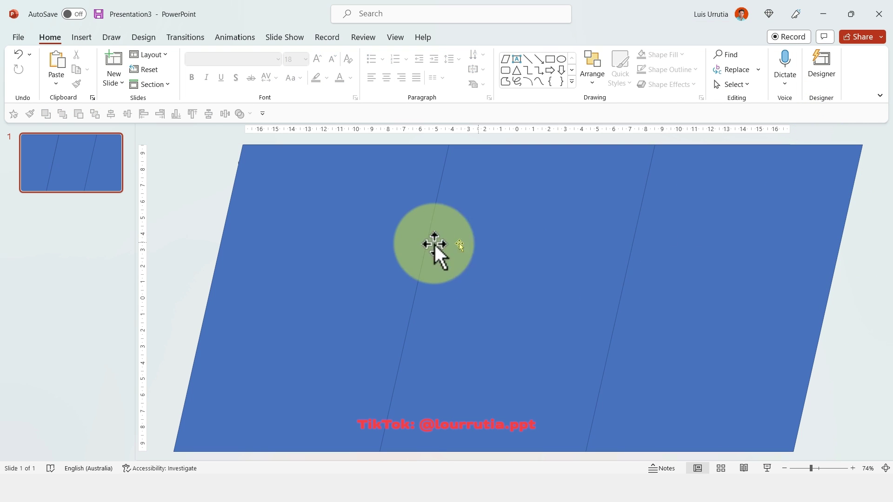
Fill all three parallelograms dark navy blue
{"action": "left_click", "coordinate": [379, 249]}
{"action": "left_click", "coordinate": [531, 249], "text": "shift"}
{"action": "left_click", "coordinate": [722, 247], "text": "shift"}
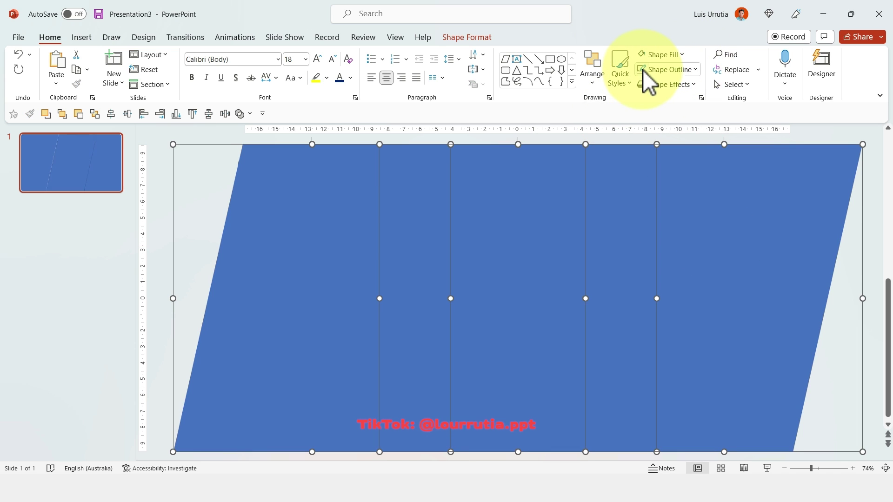
{"action": "left_click", "coordinate": [673, 55]}
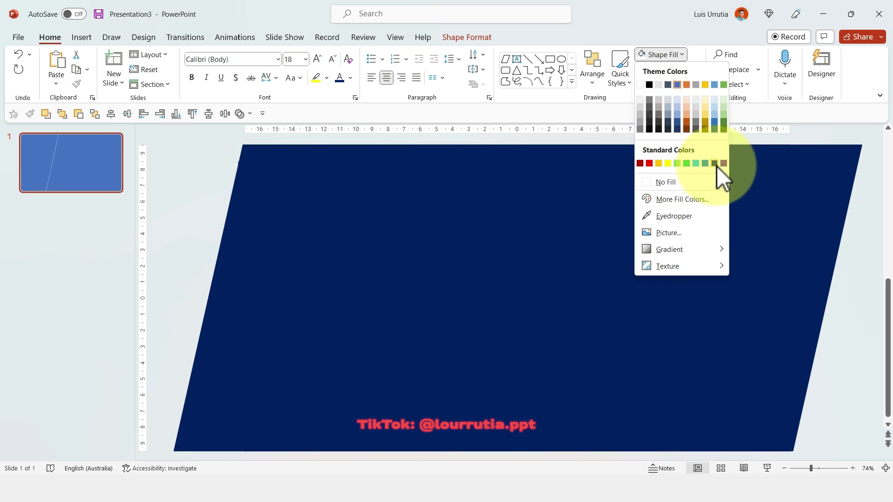
{"action": "left_click", "coordinate": [715, 164]}
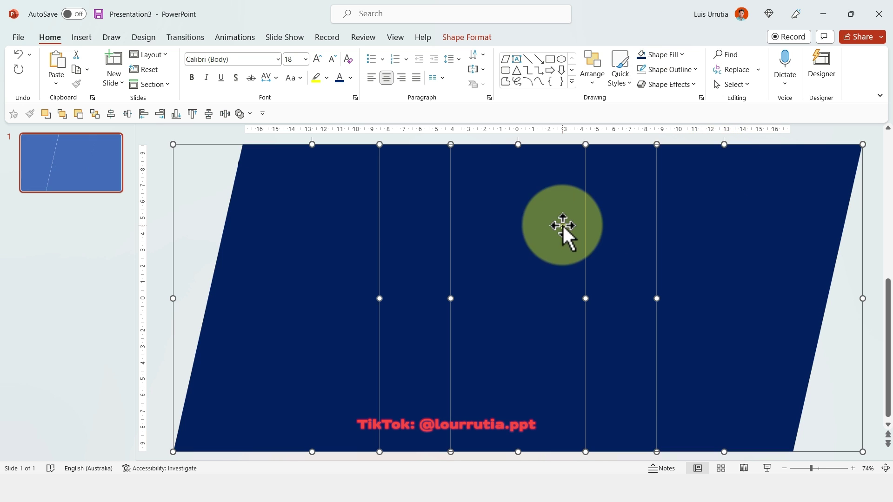
{"action": "left_click", "coordinate": [861, 238]}
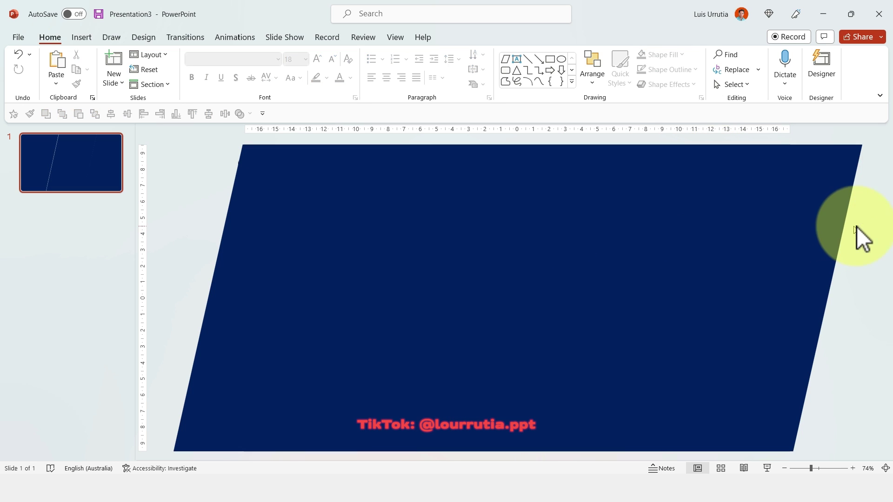
Try the background eyedropper in Format Background, cancel it, and pick the middle parallelogram for recolouring
{"action": "right_click", "coordinate": [208, 161]}
{"action": "left_click", "coordinate": [255, 299]}
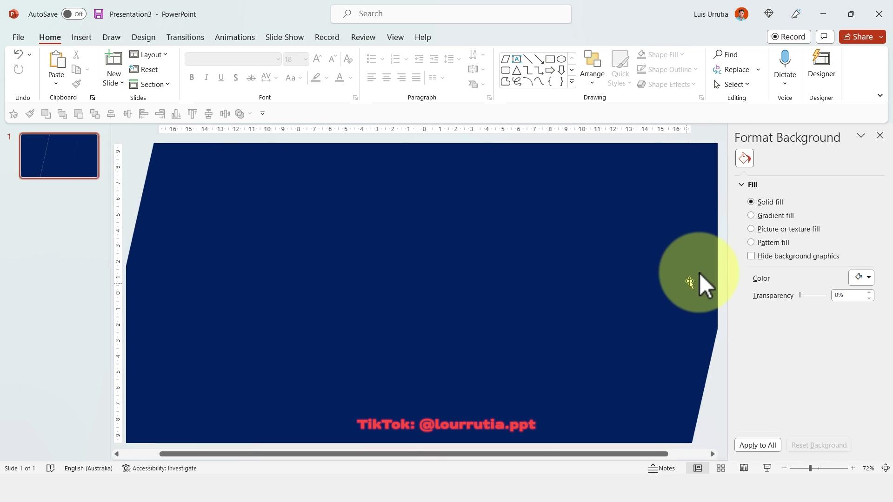
{"action": "left_click", "coordinate": [863, 275]}
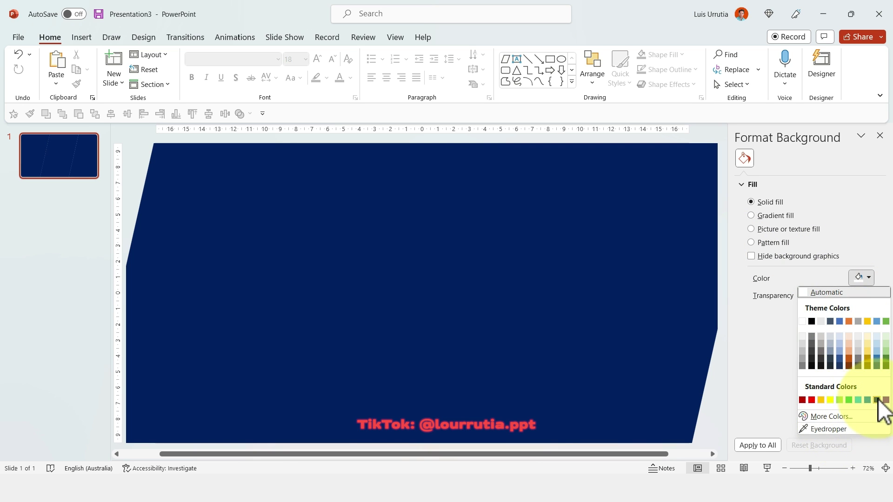
{"action": "left_click", "coordinate": [828, 429]}
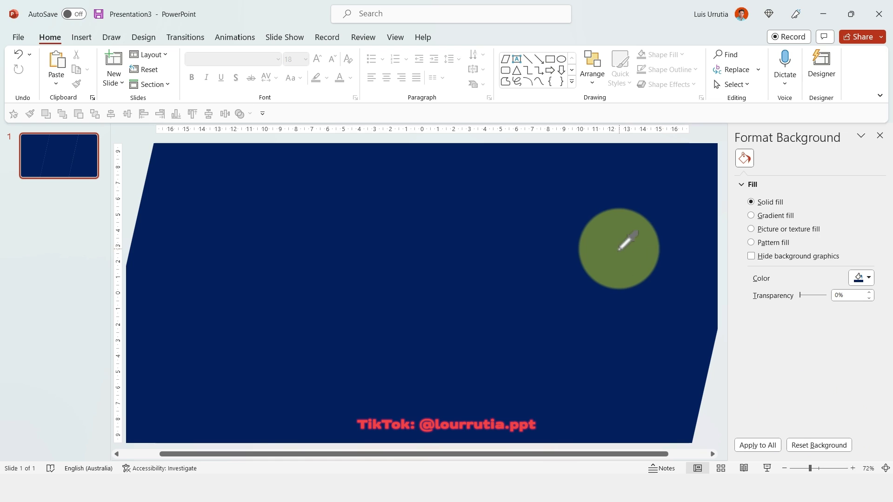
{"action": "key", "text": "Escape"}
{"action": "left_click", "coordinate": [342, 217]}
{"action": "left_click", "coordinate": [682, 54]}
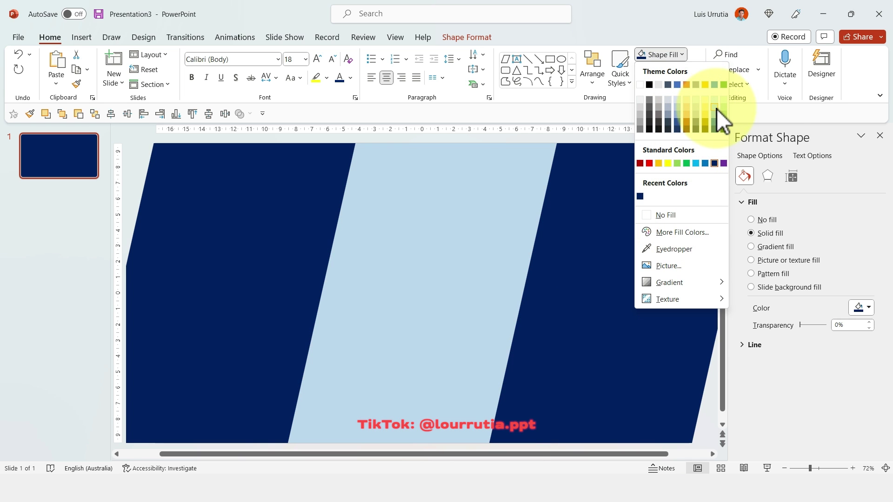
Fill the middle parallelogram light blue and select the left one
{"action": "left_click", "coordinate": [716, 108]}
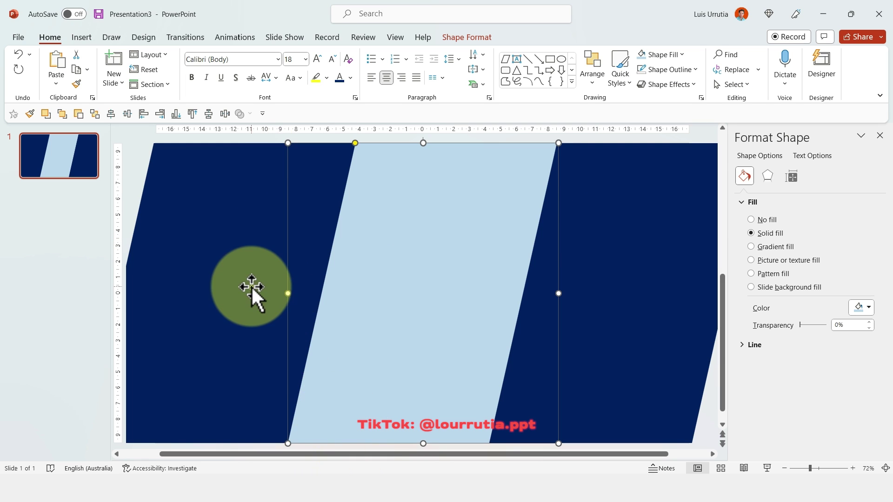
{"action": "left_click", "coordinate": [252, 285]}
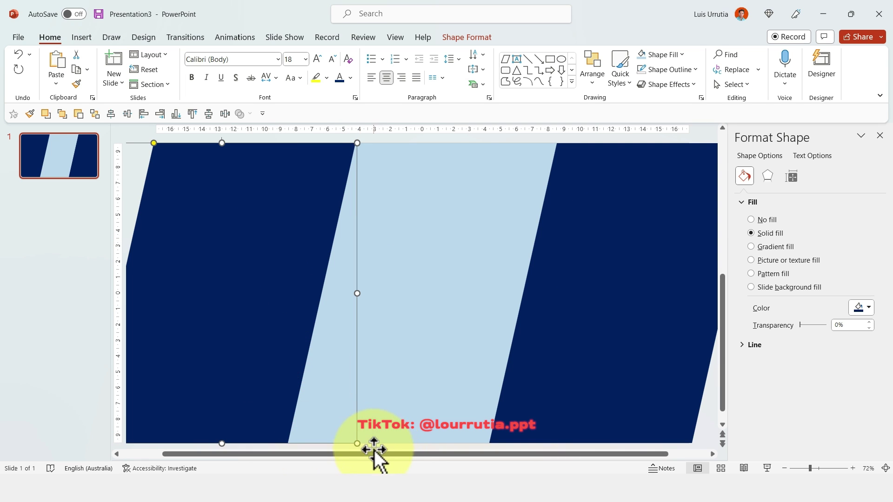
{"action": "left_click_drag", "start_coordinate": [373, 451], "coordinate": [335, 452]}
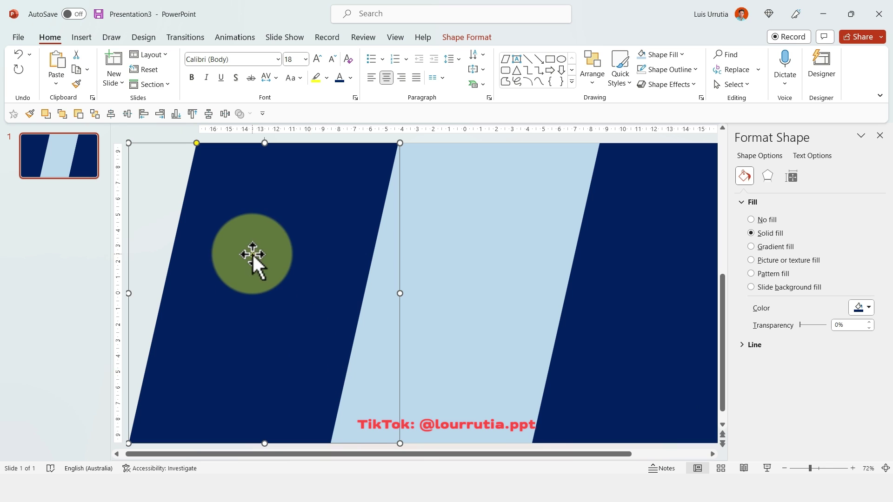
Paste the 'Problem:' heading and body text into the left shape, body shrunk to 14
{"action": "left_click", "coordinate": [252, 254]}
{"action": "type", "text": "Problem: Lorem ipsum dolor sit amet, consectetuer adipiscing elit. Maecenas porttitor congue massa. Fusce posuere, magna sed pulvinar ultricies, purus lectus malesuada libero, sit amet commodo magna eros quis urna."}
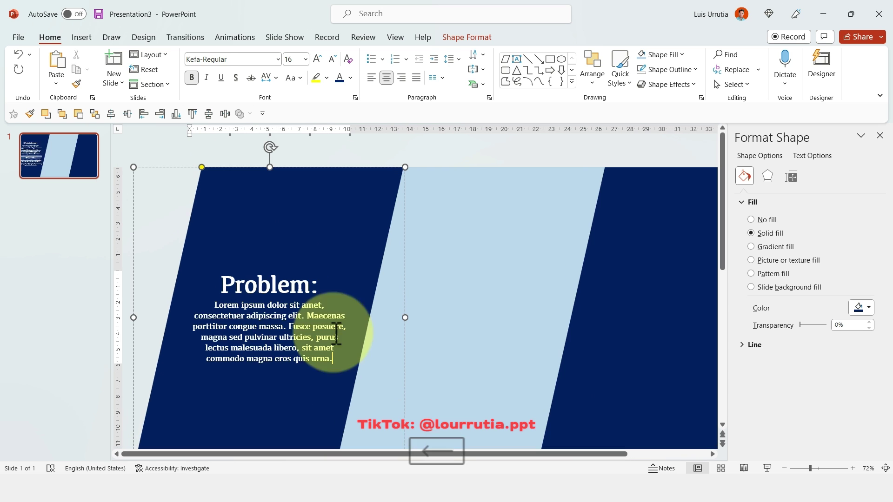
{"action": "left_click_drag", "start_coordinate": [337, 358], "coordinate": [185, 224]}
{"action": "left_click", "coordinate": [333, 60]}
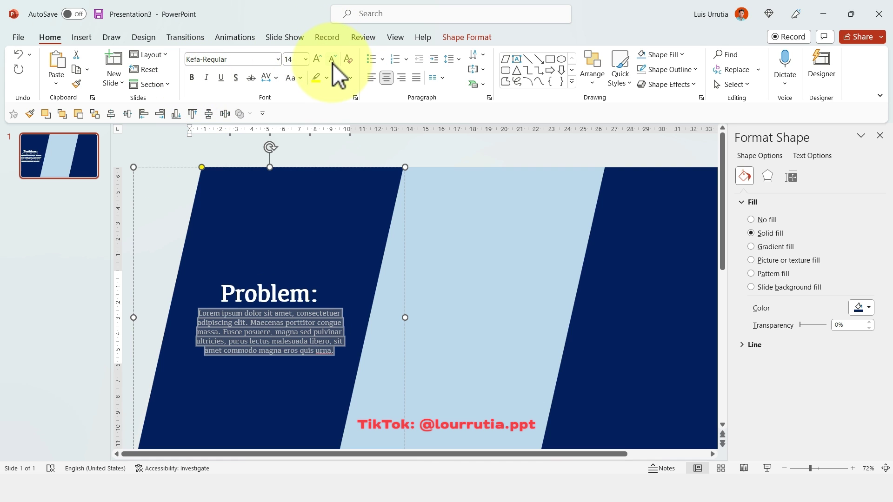
Add a matching 'Solution:' text block on the middle shape in dark navy
{"action": "left_click", "coordinate": [259, 61]}
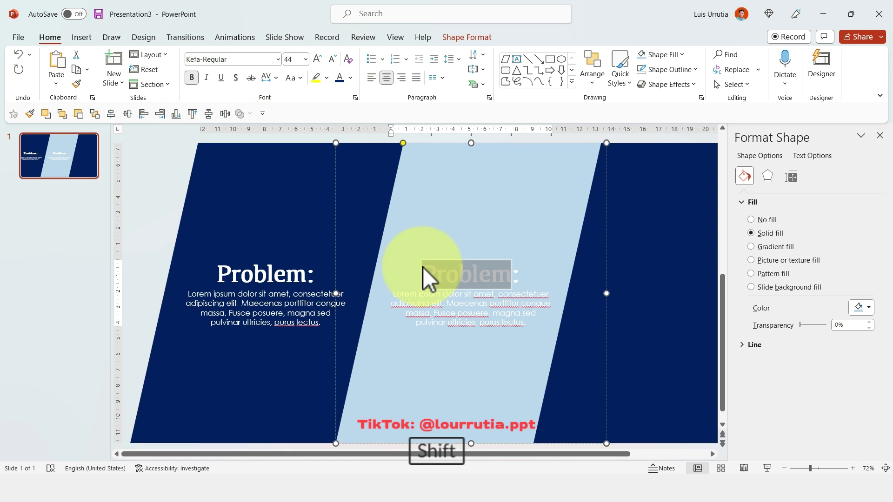
{"action": "type", "text": "Solution:"}
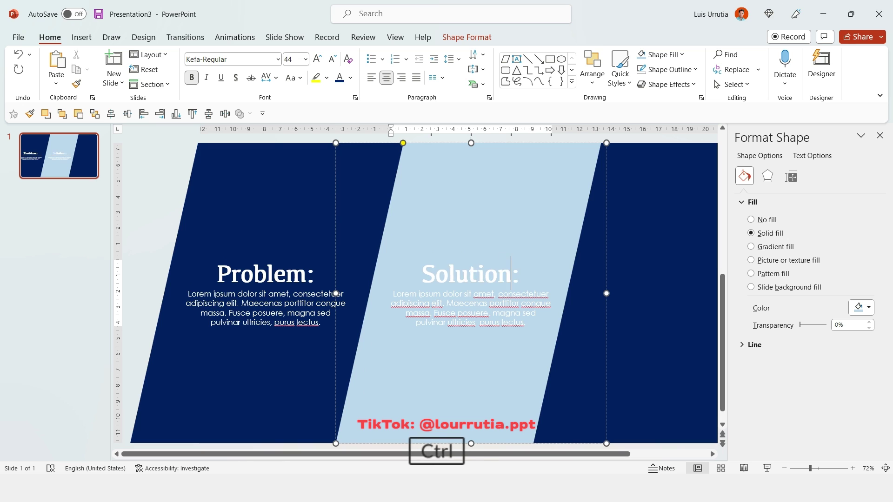
{"action": "key", "text": "ctrl+a"}
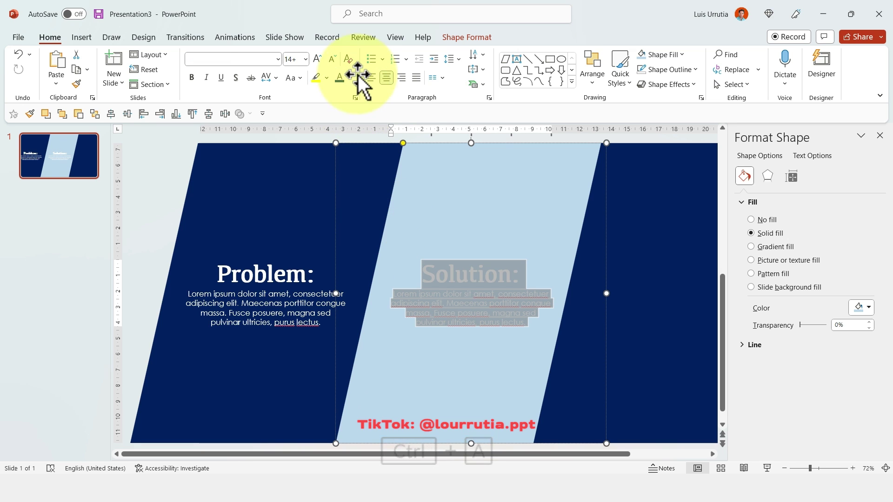
{"action": "left_click", "coordinate": [339, 78]}
{"action": "left_click", "coordinate": [171, 205]}
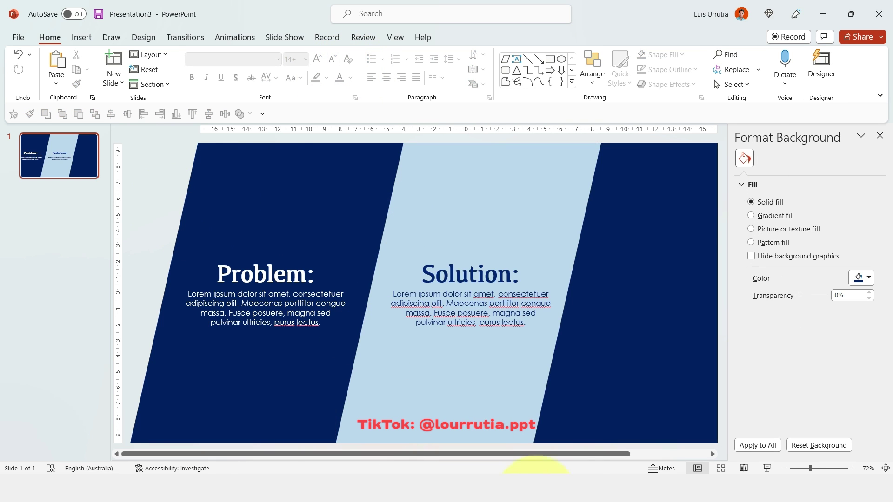
{"action": "left_click", "coordinate": [494, 273]}
Copy the polar bear photo from the browser and return to PowerPoint
{"action": "key", "text": "alt+Tab"}
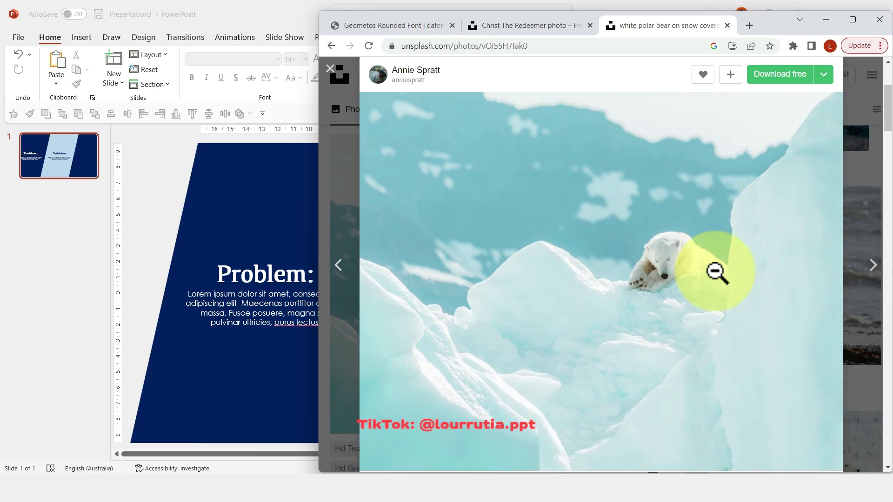
{"action": "right_click", "coordinate": [716, 277]}
{"action": "left_click", "coordinate": [748, 313]}
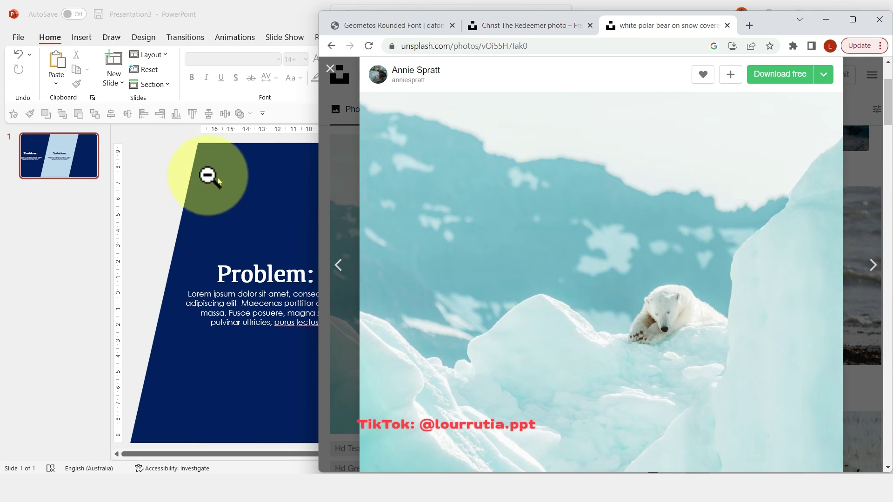
{"action": "left_click", "coordinate": [150, 163]}
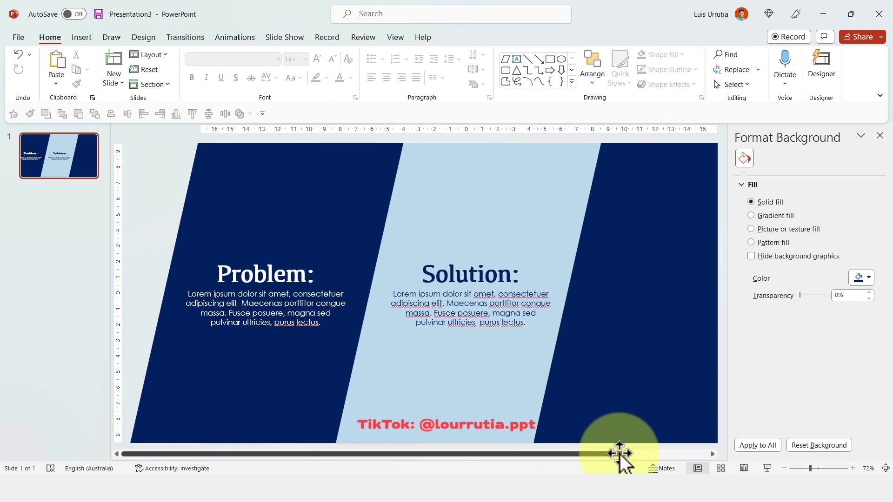
Picture-fill the right parallelogram with the copied polar bear photo, crop to Fill, and enlarge it
{"action": "left_click_drag", "start_coordinate": [622, 454], "coordinate": [708, 454]}
{"action": "left_click", "coordinate": [608, 300]}
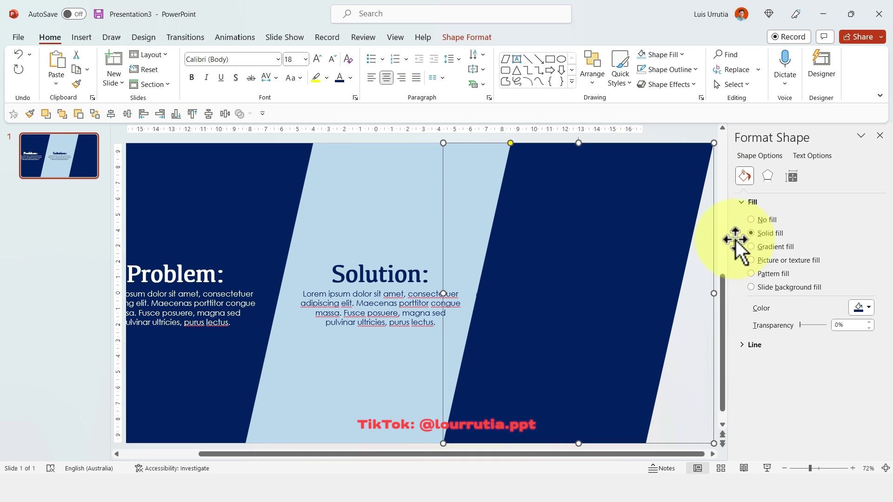
{"action": "left_click", "coordinate": [780, 261]}
{"action": "left_click", "coordinate": [803, 319]}
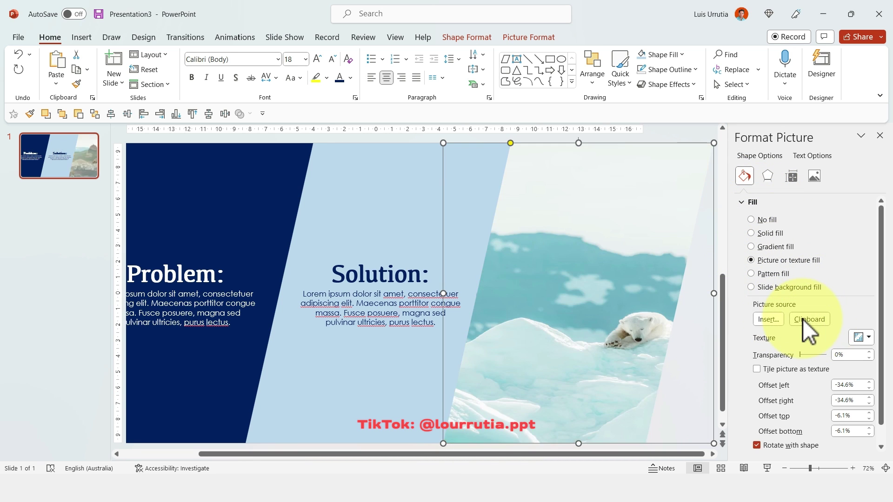
{"action": "left_click", "coordinate": [518, 39]}
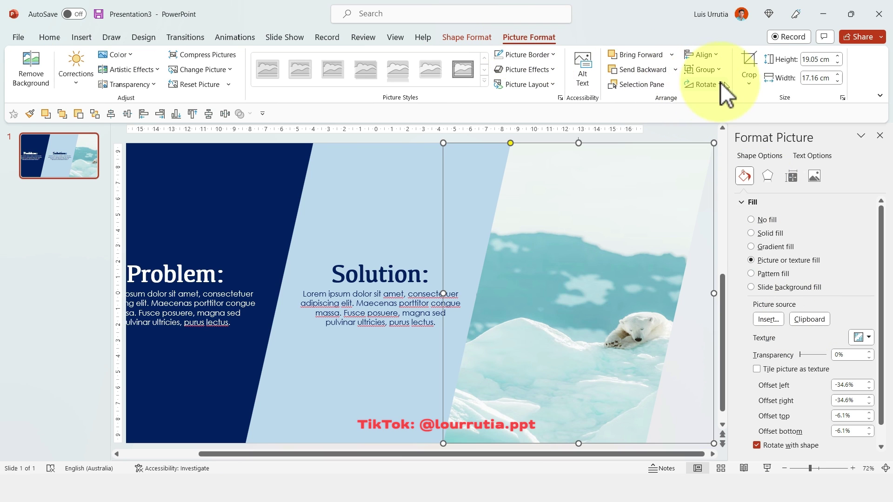
{"action": "left_click", "coordinate": [747, 84]}
{"action": "left_click", "coordinate": [767, 151]}
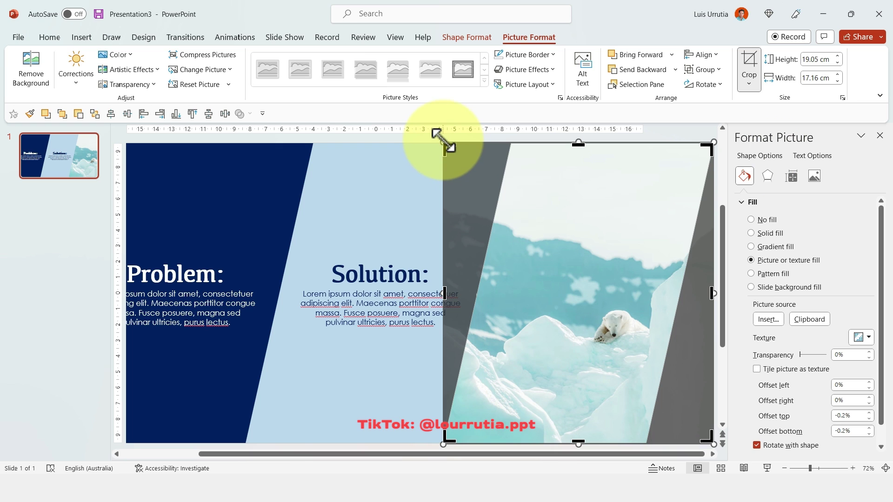
{"action": "left_click_drag", "start_coordinate": [442, 140], "coordinate": [378, 112]}
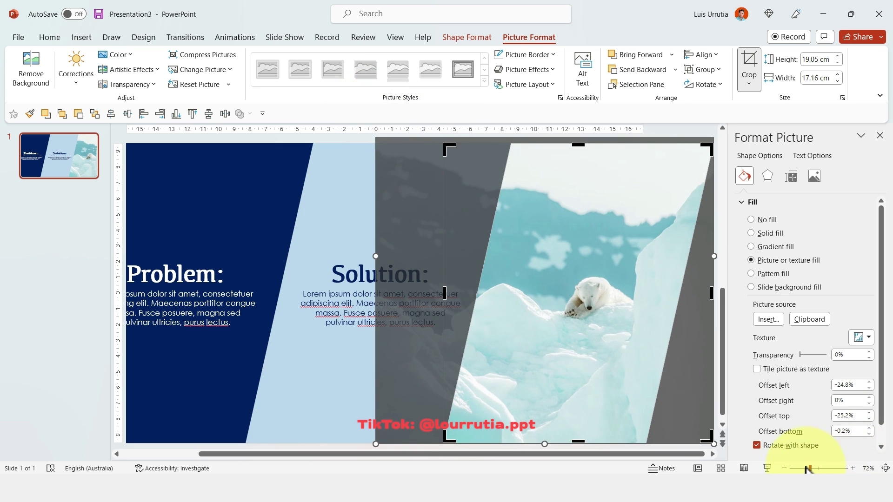
{"action": "left_click", "coordinate": [803, 469]}
Move the navy, light-blue and photo panels together to the right across the slide
{"action": "left_click", "coordinate": [383, 180]}
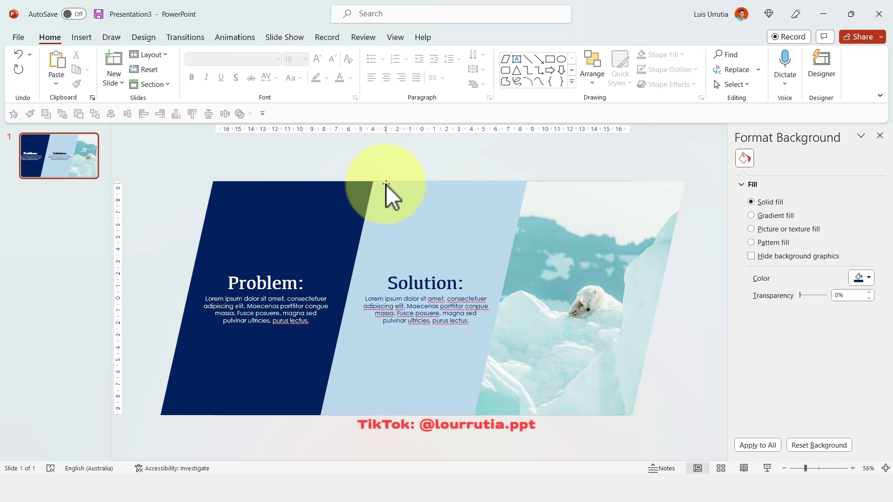
{"action": "left_click", "coordinate": [282, 216], "text": "shift"}
{"action": "left_click", "coordinate": [429, 236], "text": "shift"}
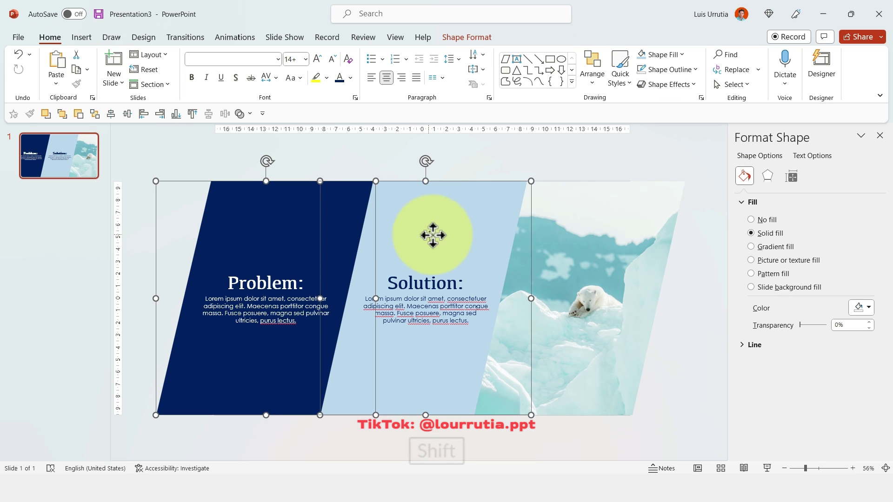
{"action": "left_click", "coordinate": [565, 238], "text": "shift"}
{"action": "left_click_drag", "start_coordinate": [566, 238], "coordinate": [585, 231]}
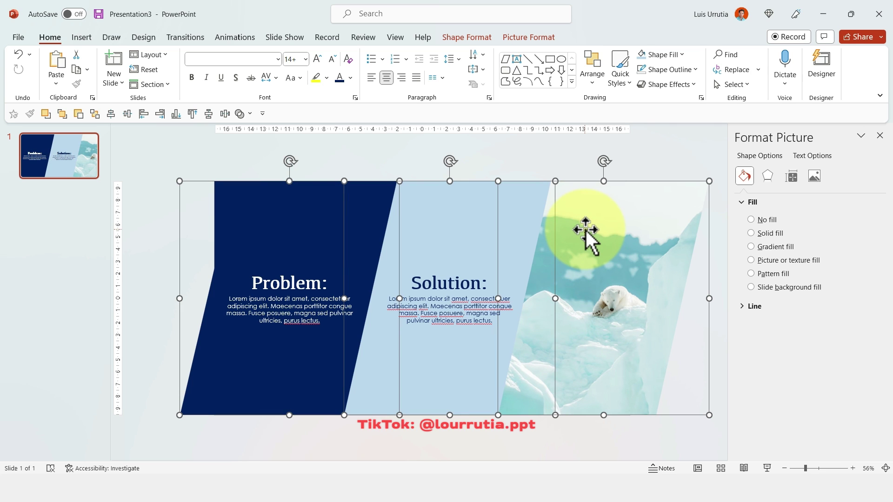
{"action": "left_click", "coordinate": [532, 160]}
Open the Selection Pane by searching 'selectio'
{"action": "left_click", "coordinate": [256, 186]}
{"action": "left_click", "coordinate": [419, 16]}
{"action": "type", "text": "selection"}
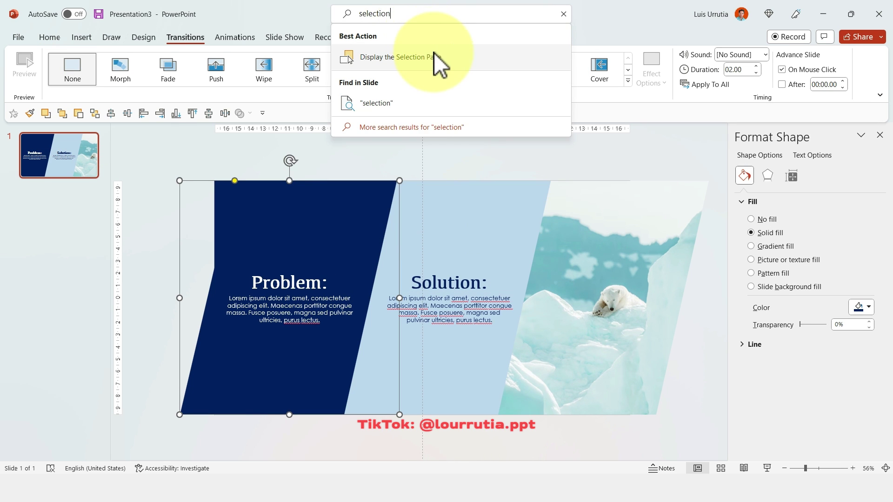
{"action": "left_click", "coordinate": [434, 54]}
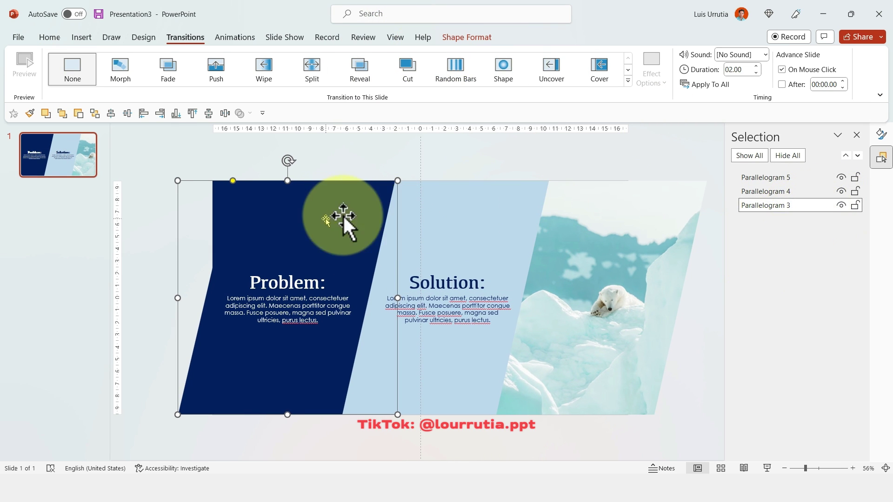
{"action": "left_click", "coordinate": [341, 155]}
Move Parallelogram 3 to the top of the stack and the light-blue one second
{"action": "left_click", "coordinate": [314, 225]}
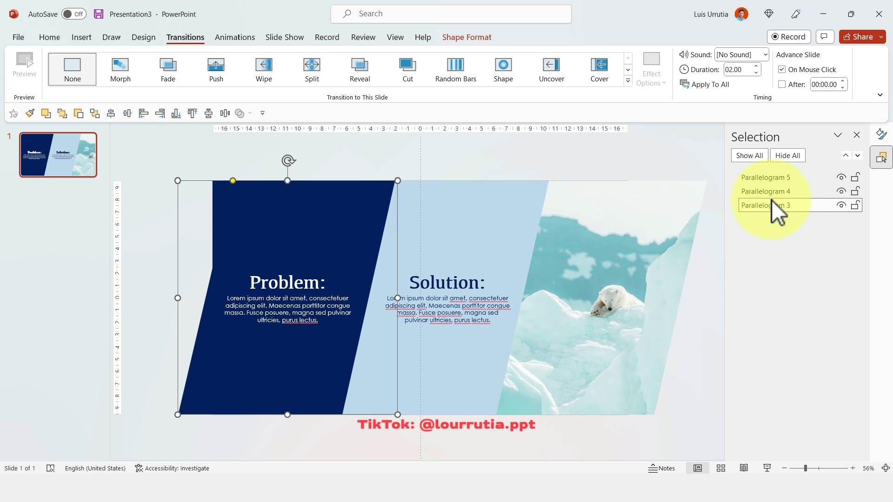
{"action": "left_click_drag", "start_coordinate": [785, 204], "coordinate": [779, 173]}
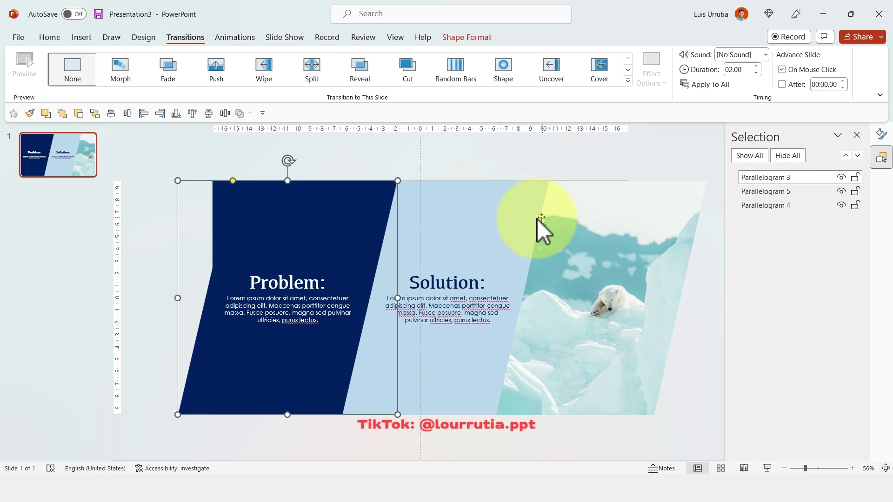
{"action": "left_click", "coordinate": [503, 224]}
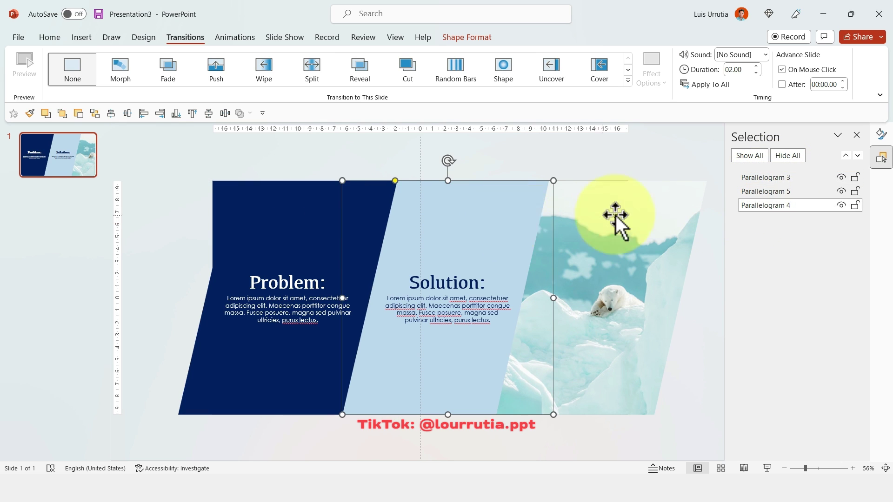
{"action": "left_click_drag", "start_coordinate": [792, 201], "coordinate": [797, 191]}
{"action": "left_click", "coordinate": [608, 246]}
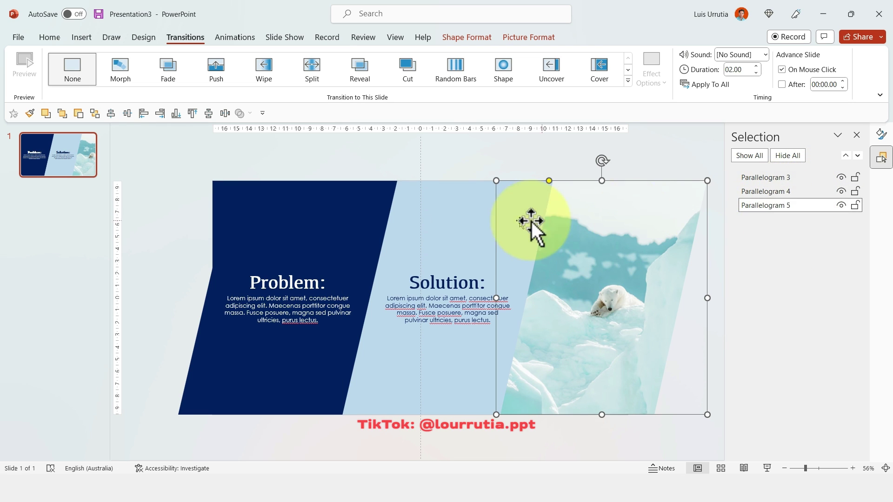
{"action": "left_click", "coordinate": [44, 160]}
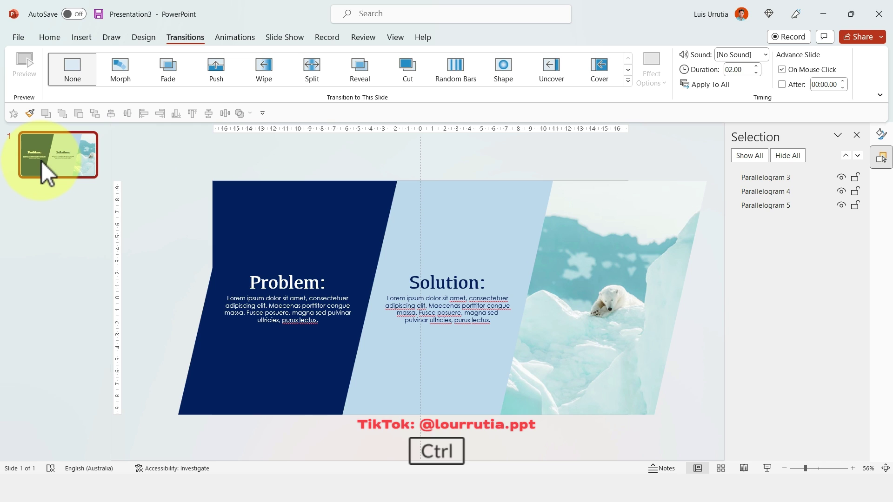
Duplicate slide 1 and center-align its three parallelograms into one stacked panel
{"action": "key", "text": "ctrl+d"}
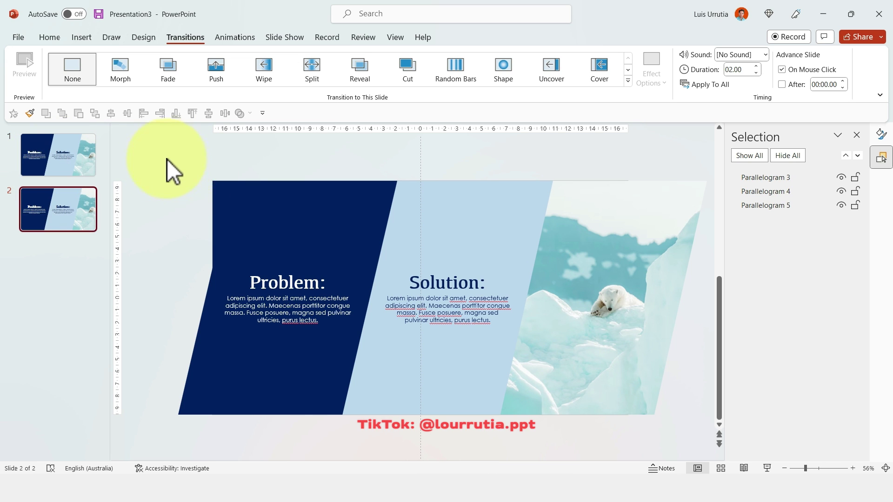
{"action": "left_click_drag", "start_coordinate": [152, 150], "coordinate": [737, 429]}
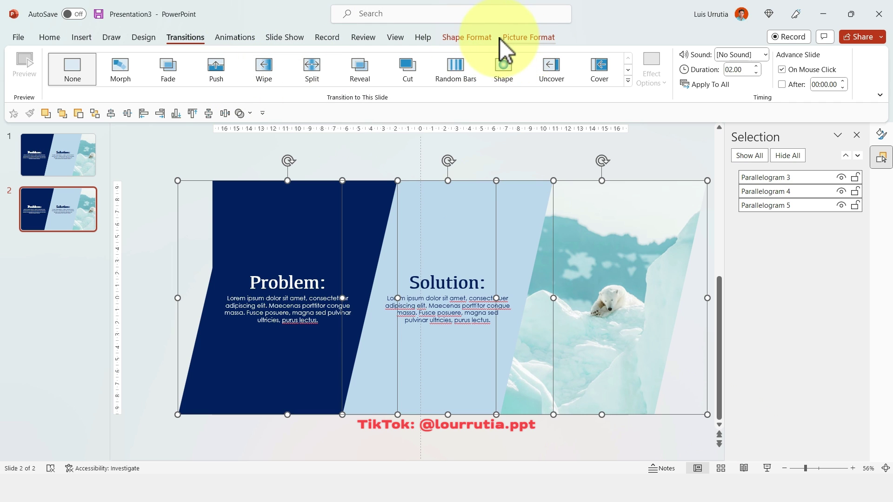
{"action": "left_click", "coordinate": [481, 37]}
{"action": "left_click", "coordinate": [674, 54]}
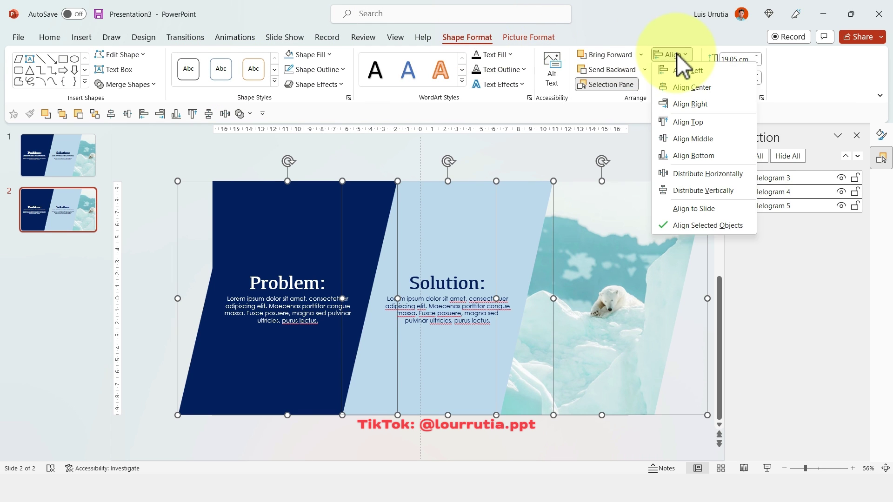
{"action": "left_click", "coordinate": [694, 87]}
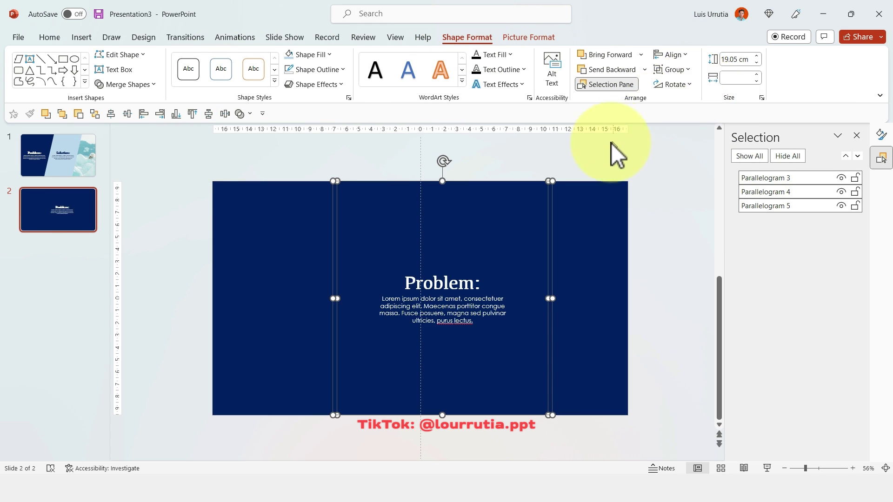
{"action": "left_click_drag", "start_coordinate": [460, 216], "coordinate": [437, 223]}
{"action": "left_click", "coordinate": [99, 192]}
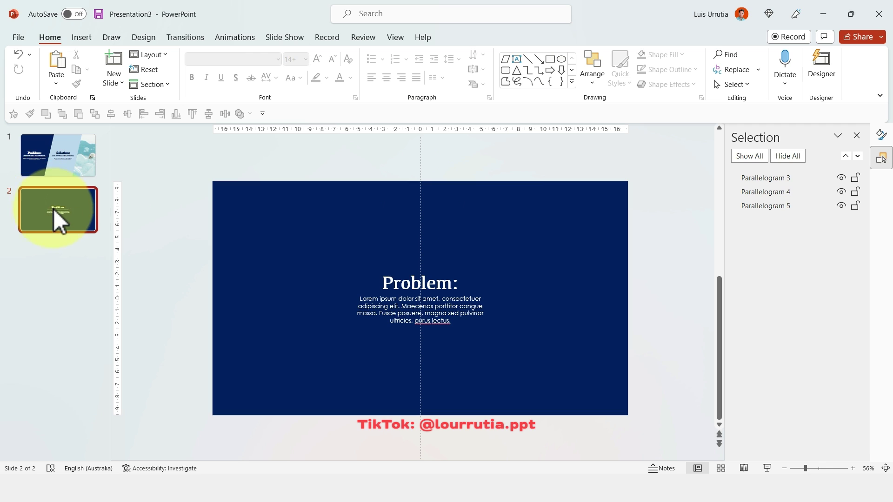
Move the new slide above slide 1 and apply the Morph transition to both slides
{"action": "left_click_drag", "start_coordinate": [53, 208], "coordinate": [63, 146]}
{"action": "left_click", "coordinate": [58, 228]}
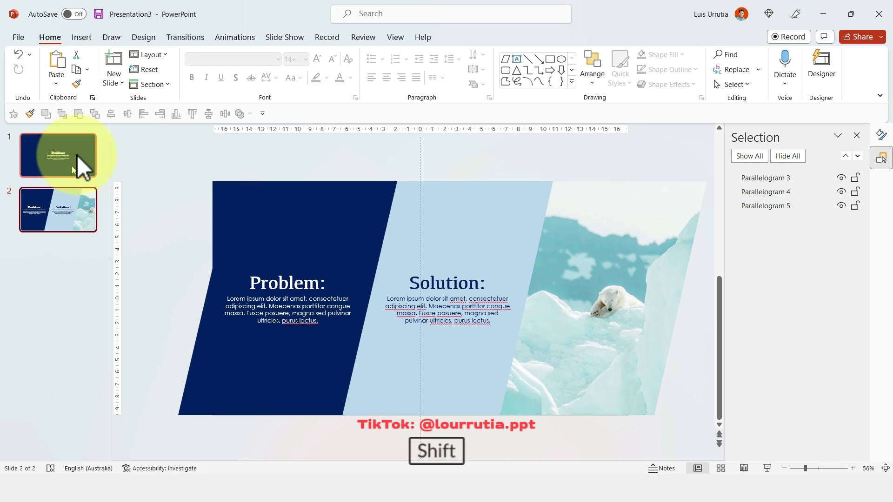
{"action": "left_click", "coordinate": [79, 144], "text": "shift"}
{"action": "left_click", "coordinate": [183, 39]}
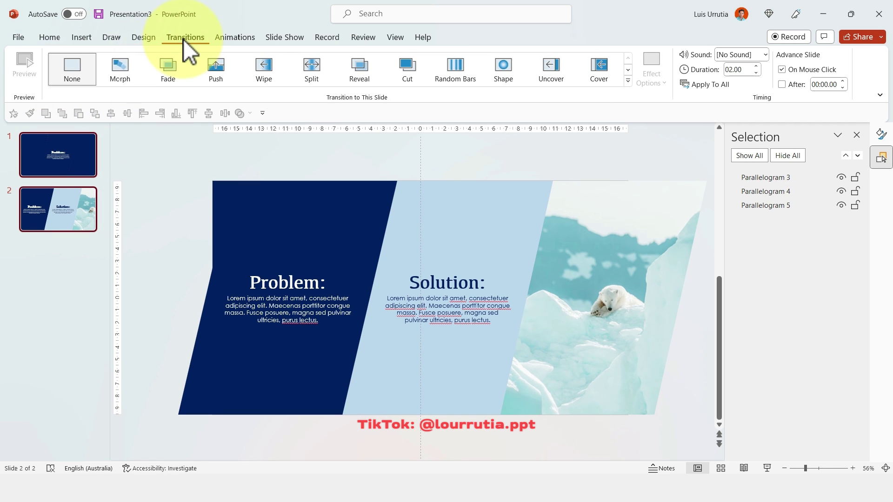
{"action": "left_click", "coordinate": [121, 68]}
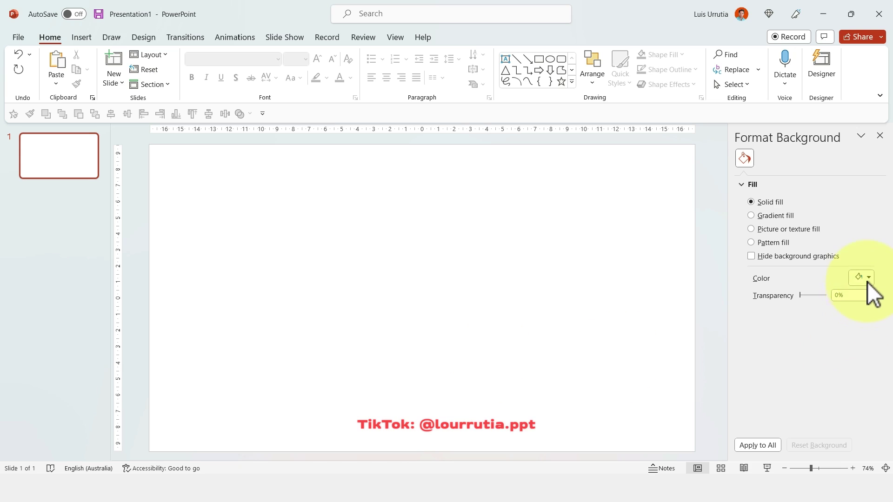
Make the slide background purple and draw a tall rectangle, stretching its top upward
{"action": "left_click", "coordinate": [868, 279]}
{"action": "left_click", "coordinate": [884, 401]}
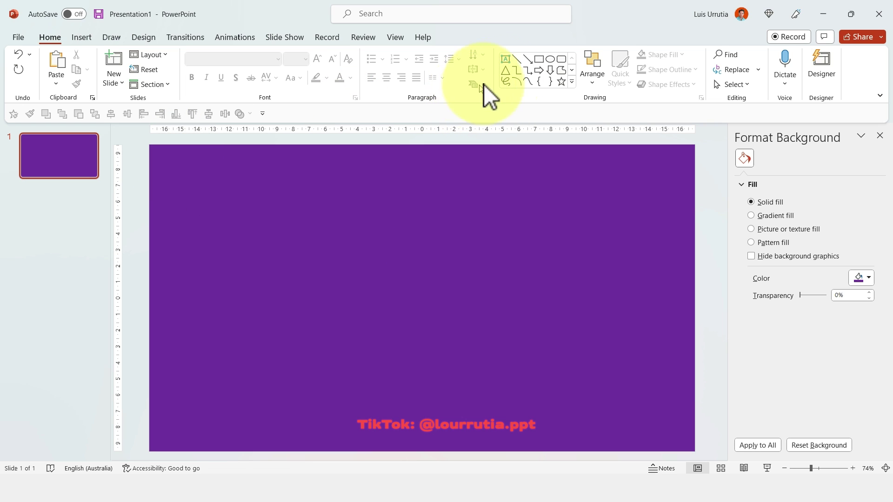
{"action": "left_click_drag", "start_coordinate": [267, 263], "coordinate": [445, 450]}
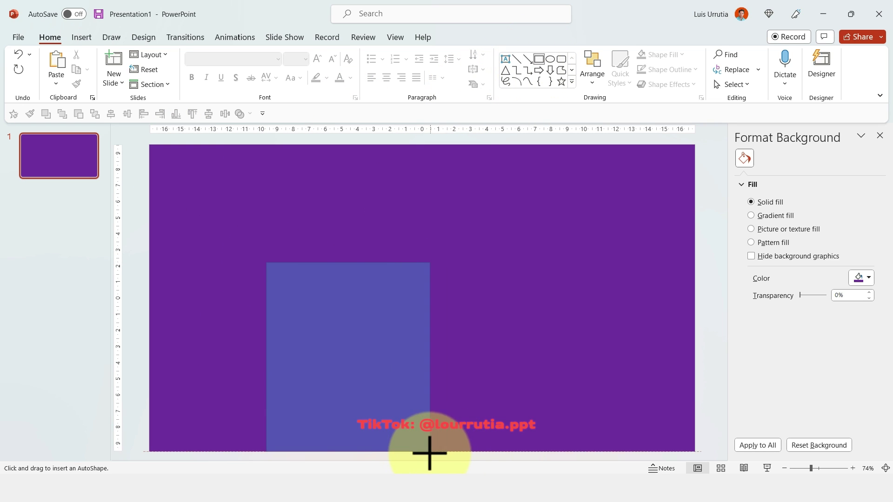
{"action": "left_click_drag", "start_coordinate": [430, 453], "coordinate": [434, 453]}
{"action": "left_click_drag", "start_coordinate": [361, 361], "coordinate": [341, 346]}
{"action": "mouse_move", "coordinate": [333, 262]}
{"action": "left_mouse_down"}
{"action": "mouse_move", "coordinate": [327, 237]}
{"action": "mouse_move", "coordinate": [328, 251]}
{"action": "left_mouse_up"}
{"action": "left_click", "coordinate": [315, 201]}
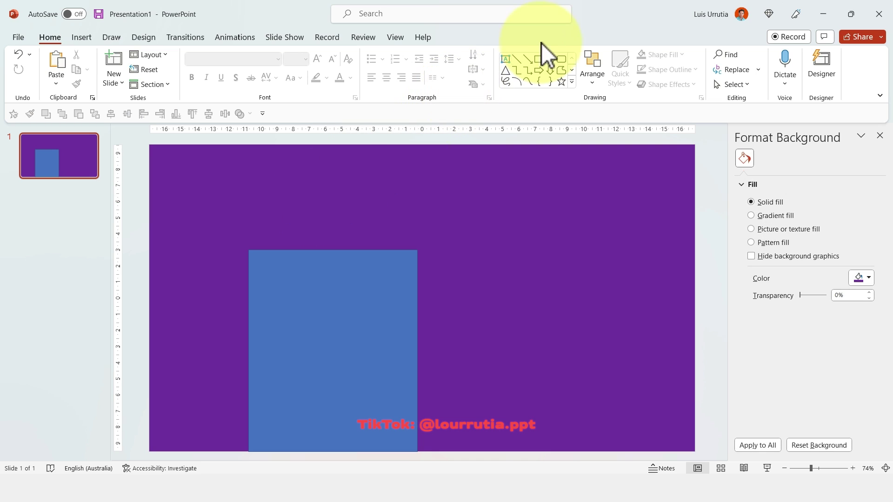
Draw a circle at the rectangle's top-left corner and place a copy along its top
{"action": "left_click", "coordinate": [552, 60]}
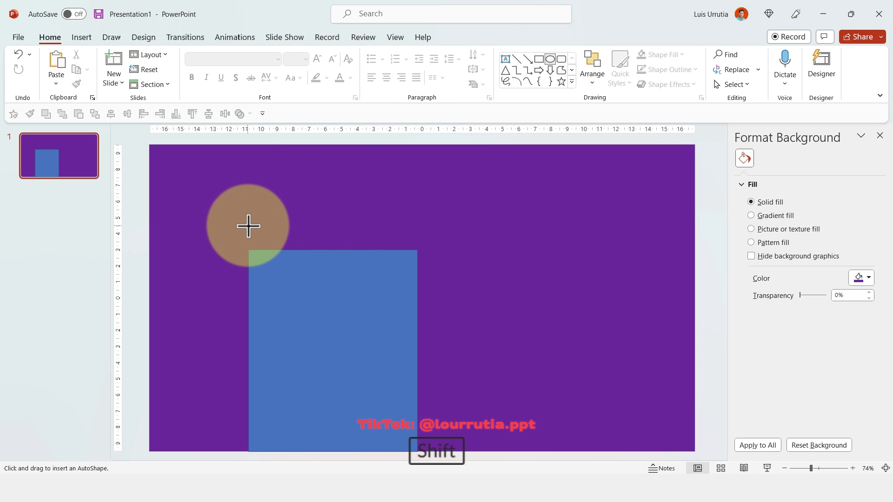
{"action": "mouse_move", "coordinate": [247, 226]}
{"action": "left_mouse_down"}
{"action": "mouse_move", "coordinate": [315, 293]}
{"action": "mouse_move", "coordinate": [278, 258]}
{"action": "mouse_move", "coordinate": [396, 255]}
{"action": "mouse_move", "coordinate": [383, 255]}
{"action": "left_mouse_up"}
{"action": "left_click", "coordinate": [261, 254]}
{"action": "mouse_move", "coordinate": [263, 253]}
{"action": "left_mouse_down"}
{"action": "mouse_move", "coordinate": [279, 259]}
{"action": "mouse_move", "coordinate": [303, 244]}
{"action": "mouse_move", "coordinate": [334, 289]}
{"action": "mouse_move", "coordinate": [300, 231]}
{"action": "mouse_move", "coordinate": [351, 225]}
{"action": "mouse_move", "coordinate": [404, 243]}
{"action": "mouse_move", "coordinate": [294, 236]}
{"action": "mouse_move", "coordinate": [260, 263]}
{"action": "mouse_move", "coordinate": [289, 239]}
{"action": "mouse_move", "coordinate": [369, 228]}
{"action": "mouse_move", "coordinate": [313, 236]}
{"action": "left_mouse_up"}
Draw a square, rotate it about 45°, and set the diamond on the top circles
{"action": "left_click", "coordinate": [539, 59]}
{"action": "mouse_move", "coordinate": [411, 173]}
{"action": "left_mouse_down"}
{"action": "mouse_move", "coordinate": [508, 245]}
{"action": "mouse_move", "coordinate": [491, 240]}
{"action": "left_mouse_up"}
{"action": "mouse_move", "coordinate": [450, 158]}
{"action": "left_mouse_down"}
{"action": "mouse_move", "coordinate": [484, 166]}
{"action": "mouse_move", "coordinate": [496, 182]}
{"action": "left_mouse_up"}
{"action": "left_click_drag", "start_coordinate": [434, 210], "coordinate": [319, 224]}
{"action": "left_click", "coordinate": [474, 186]}
Union all the arch pieces into one shape, undoing an accidental copy
{"action": "left_click_drag", "start_coordinate": [472, 166], "coordinate": [202, 312]}
{"action": "left_click", "coordinate": [343, 325], "text": "shift"}
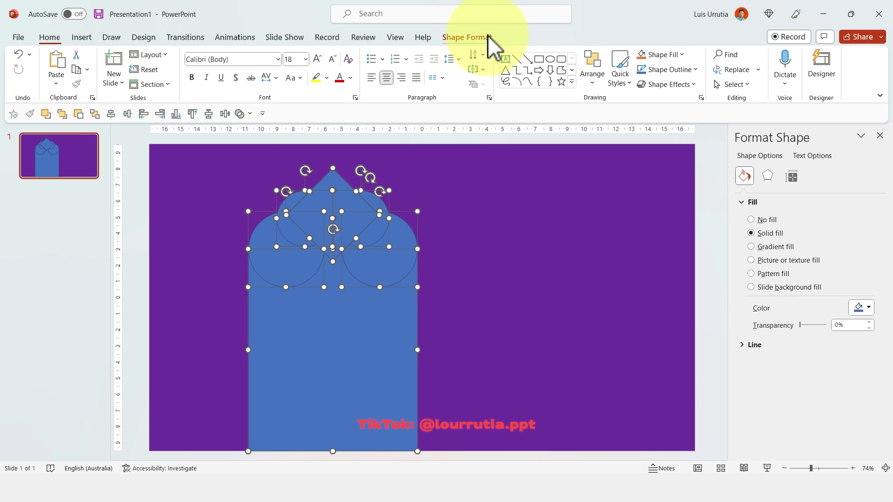
{"action": "left_click", "coordinate": [473, 38]}
{"action": "left_click", "coordinate": [144, 84]}
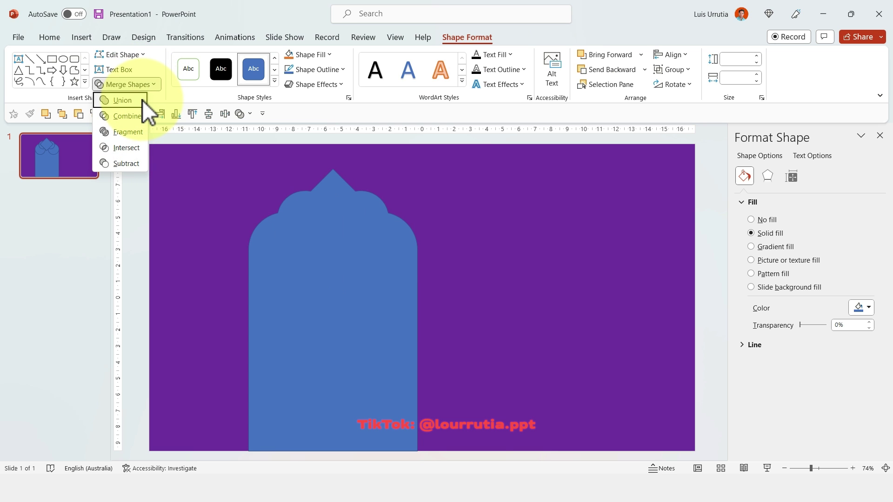
{"action": "left_click", "coordinate": [142, 99]}
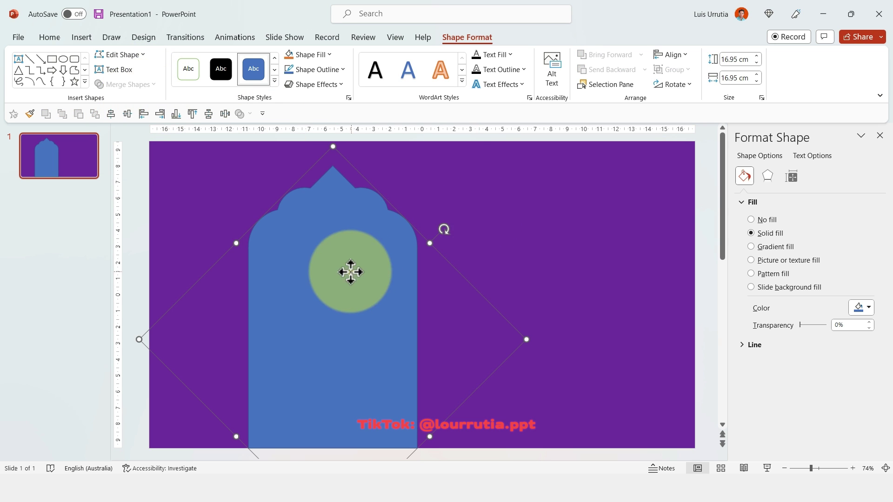
{"action": "left_click_drag", "start_coordinate": [351, 271], "coordinate": [437, 238]}
{"action": "key", "text": "ctrl+z"}
{"action": "left_click", "coordinate": [613, 241]}
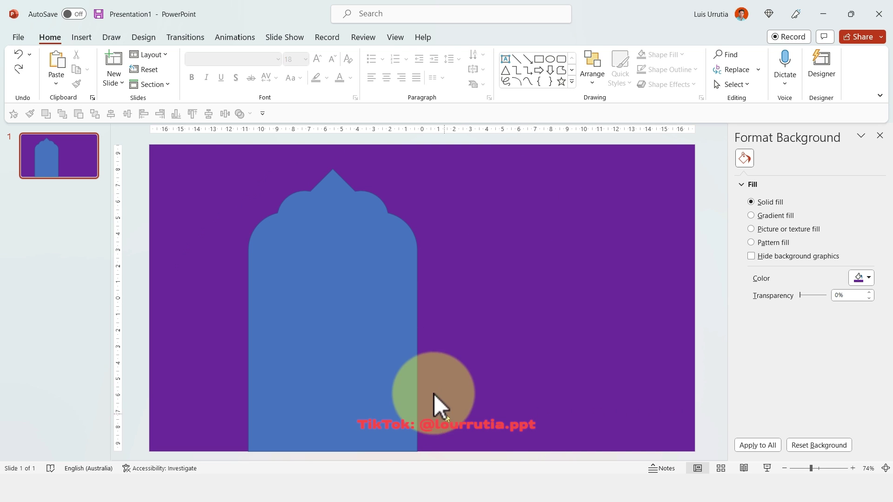
Copy the Safdarjung's Tomb photo from Unsplash and select the arch in PowerPoint
{"action": "left_click", "coordinate": [472, 486]}
{"action": "left_click", "coordinate": [577, 250]}
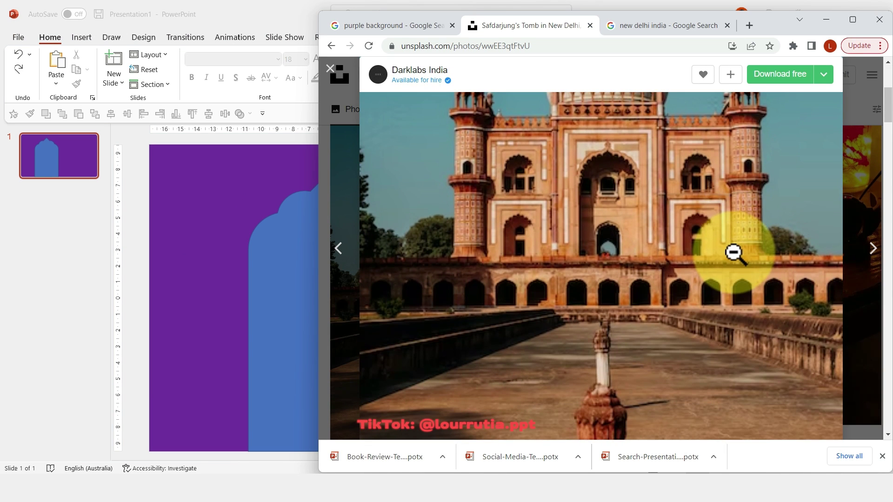
{"action": "left_click", "coordinate": [734, 254]}
{"action": "left_click", "coordinate": [732, 253]}
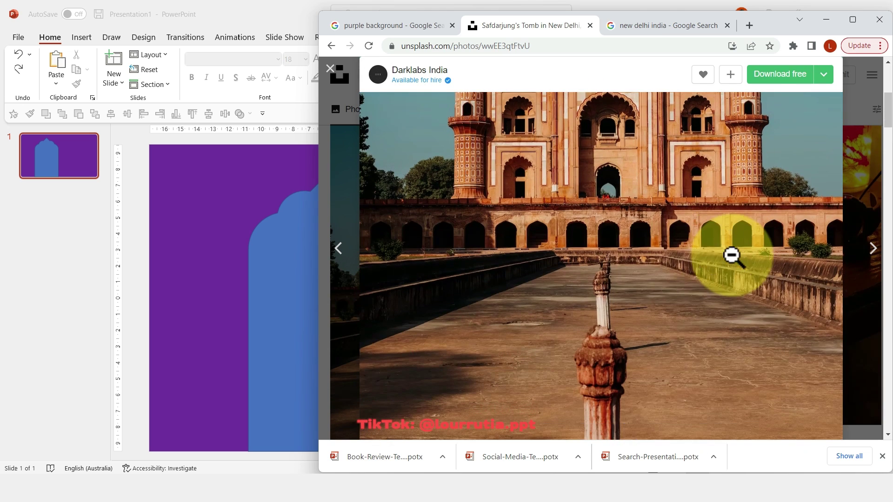
{"action": "right_click", "coordinate": [641, 257]}
{"action": "left_click", "coordinate": [672, 294]}
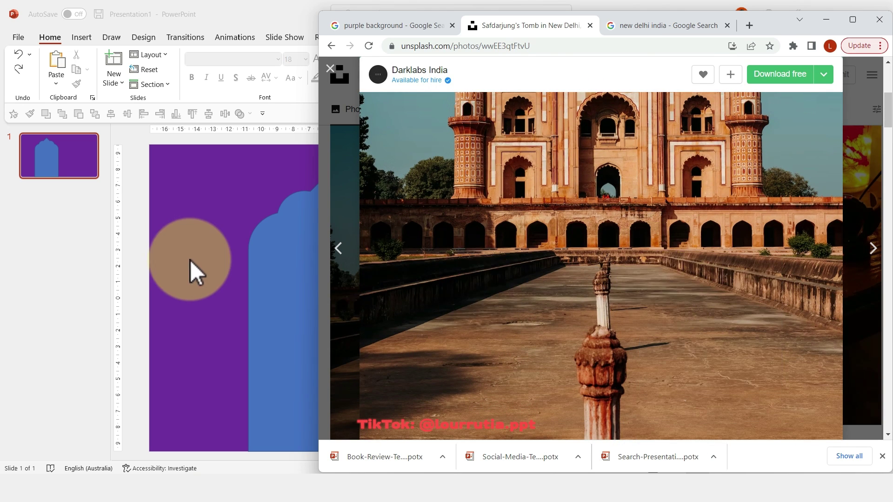
{"action": "left_click", "coordinate": [188, 258]}
{"action": "left_click_drag", "start_coordinate": [344, 267], "coordinate": [420, 258]}
Picture-fill the arch with the upright tomb photo and crop it to Fill the shape
{"action": "right_click", "coordinate": [420, 259]}
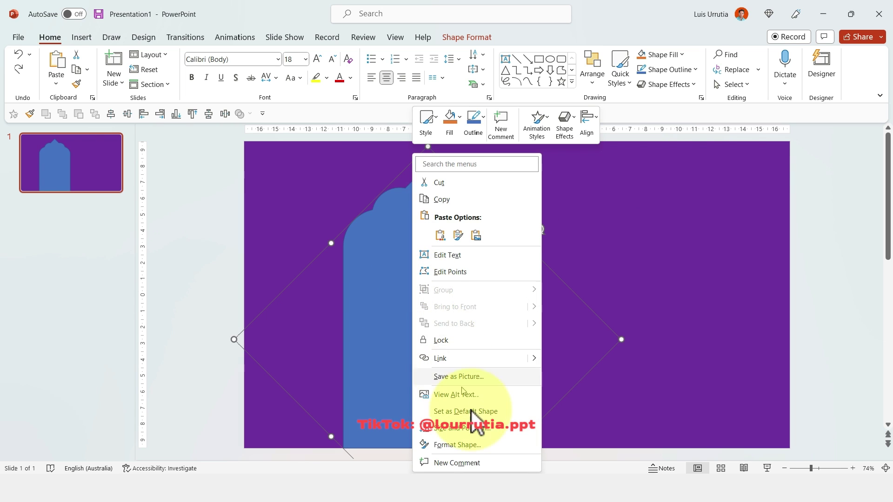
{"action": "left_click", "coordinate": [475, 445]}
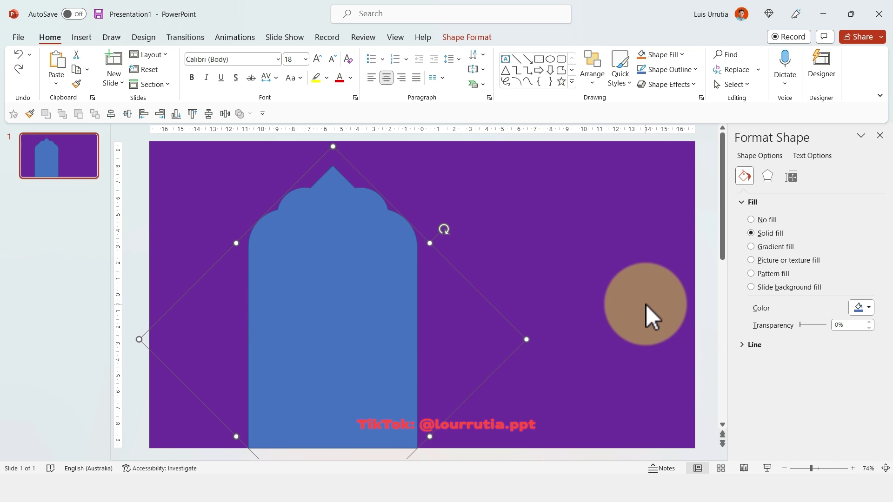
{"action": "left_click", "coordinate": [758, 262]}
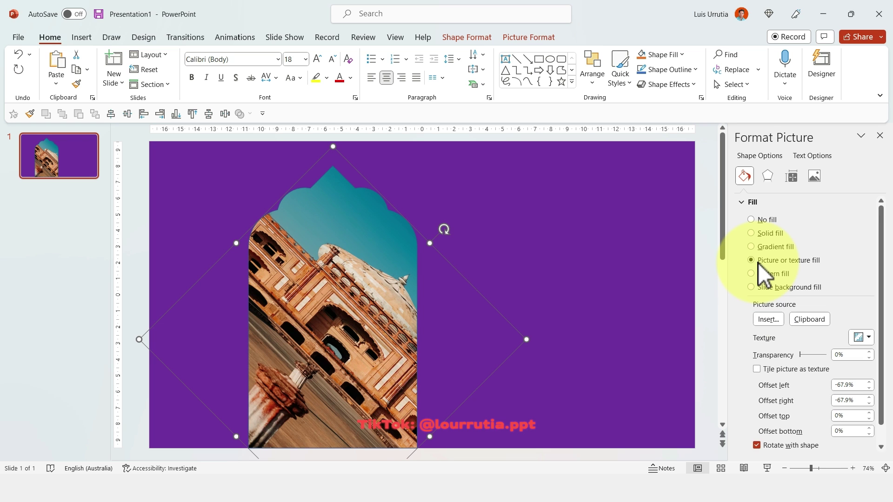
{"action": "left_click", "coordinate": [757, 445]}
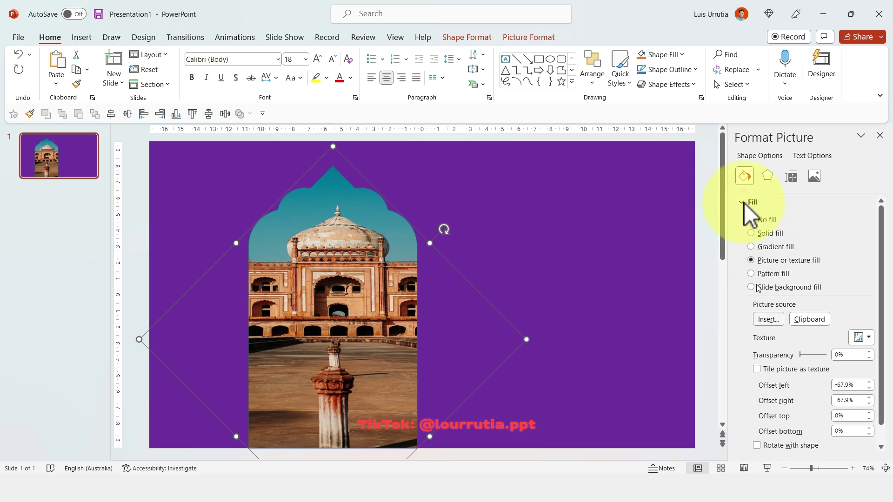
{"action": "left_click", "coordinate": [522, 36]}
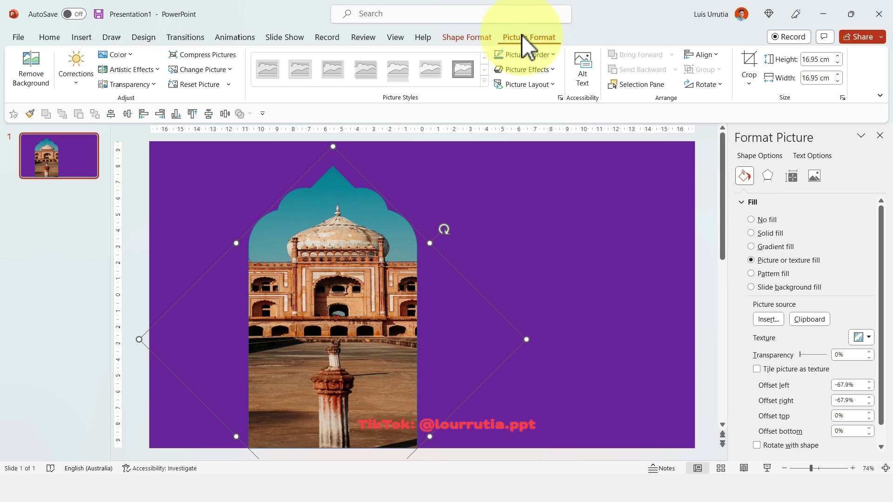
{"action": "left_click", "coordinate": [744, 87]}
{"action": "left_click", "coordinate": [772, 151]}
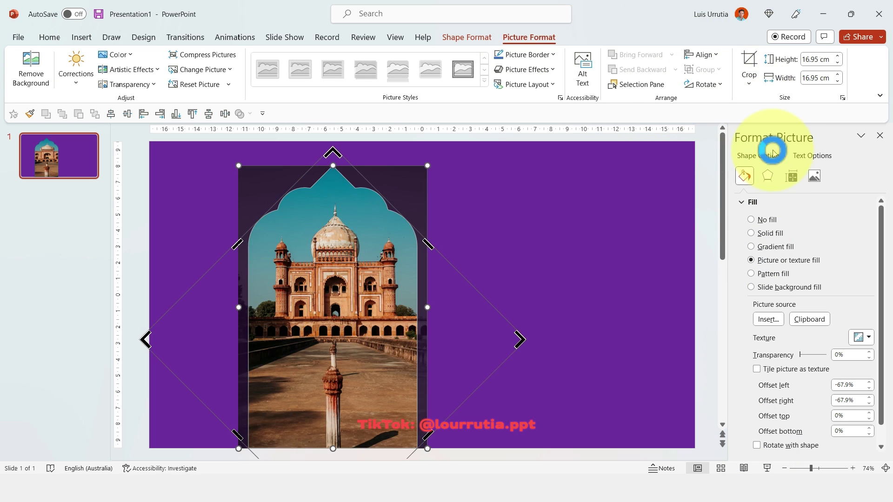
{"action": "left_click", "coordinate": [512, 226]}
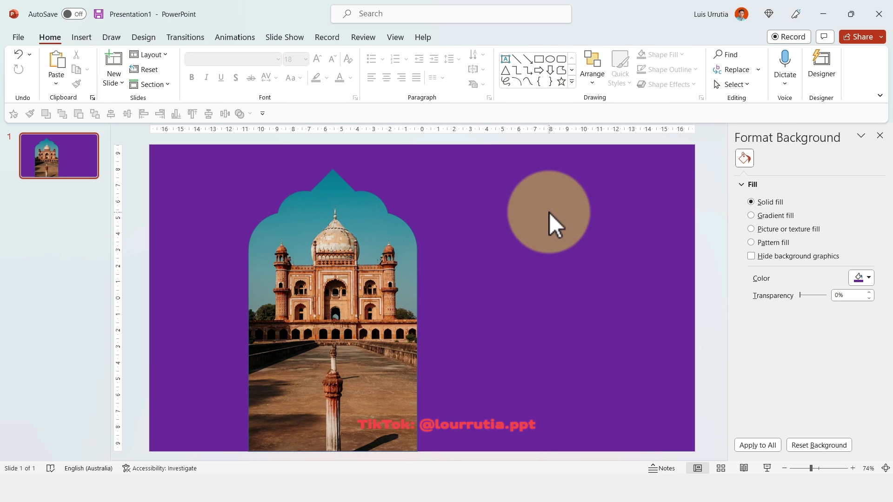
Duplicate the arch photo and give the copy no fill and a white outline
{"action": "left_click", "coordinate": [339, 247]}
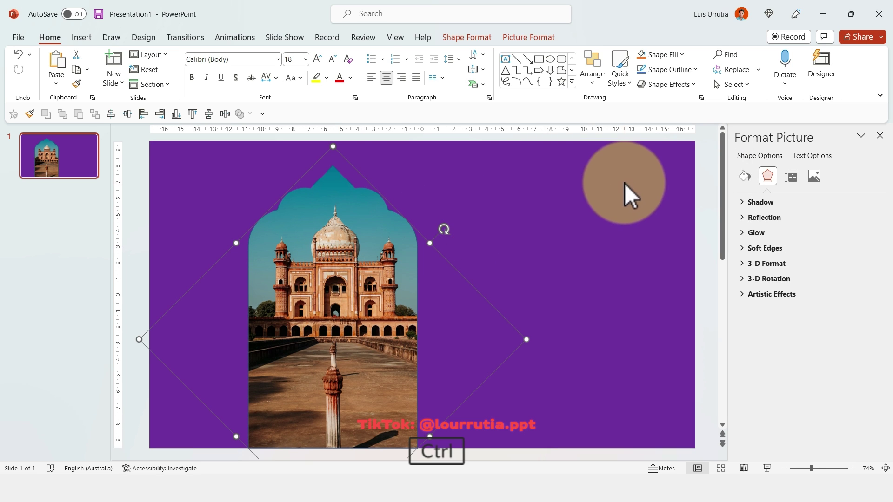
{"action": "key", "text": "ctrl+c"}
{"action": "key", "text": "ctrl+v"}
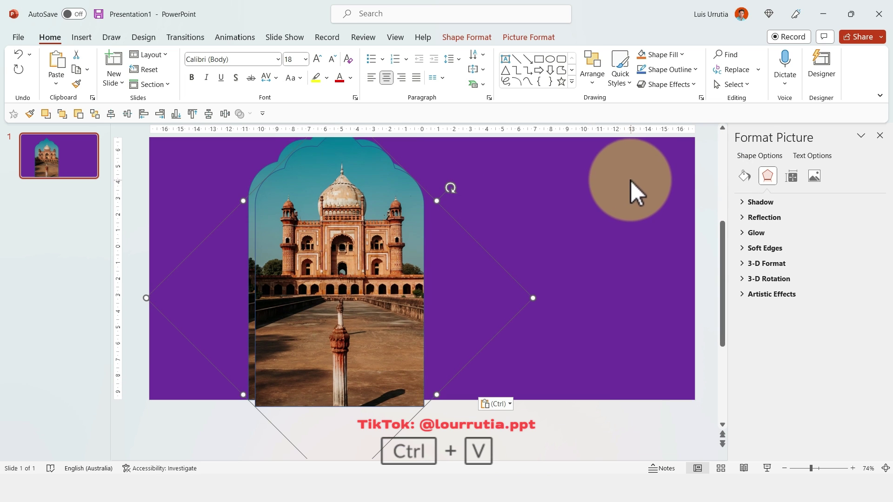
{"action": "left_click", "coordinate": [751, 181]}
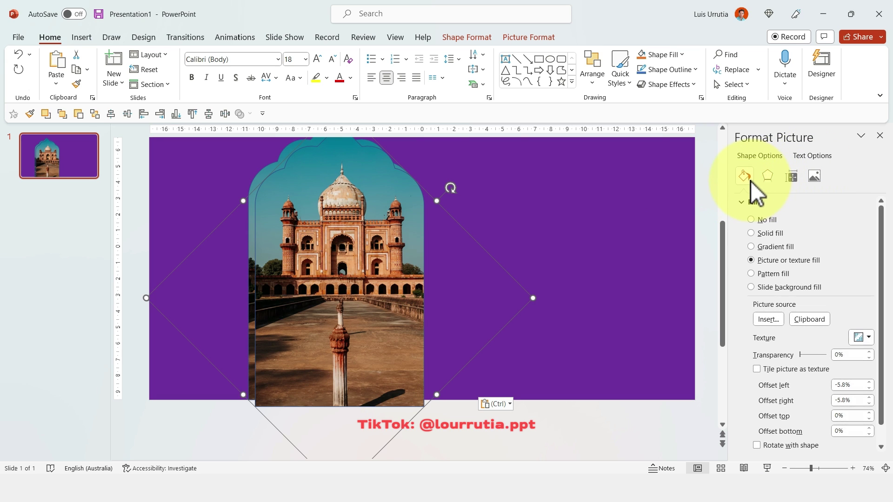
{"action": "left_click", "coordinate": [756, 221]}
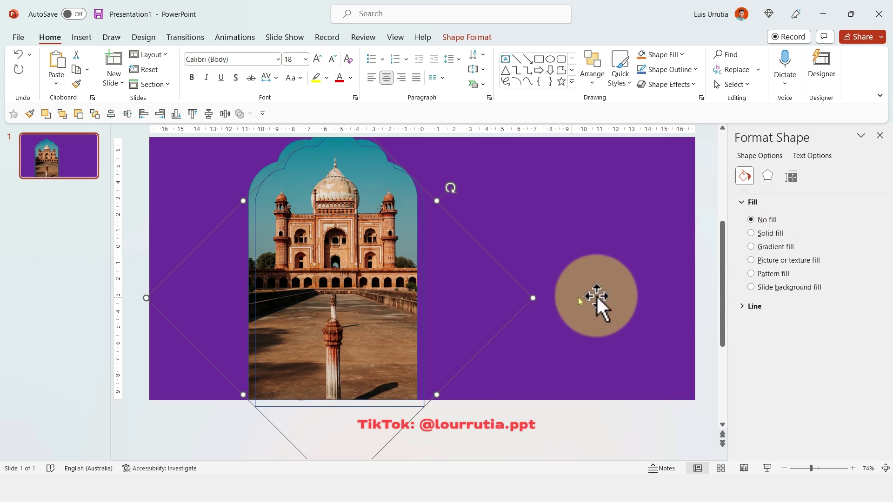
{"action": "left_click", "coordinate": [768, 306]}
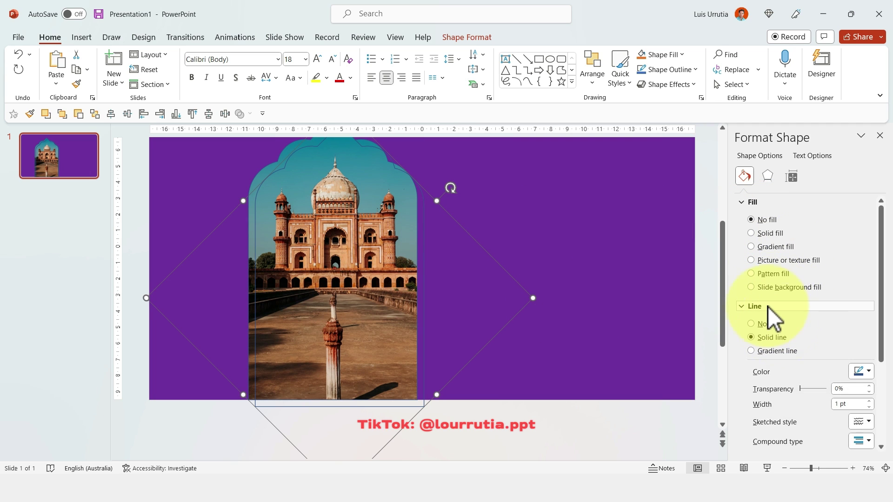
{"action": "left_click", "coordinate": [861, 370]}
{"action": "left_click", "coordinate": [802, 249]}
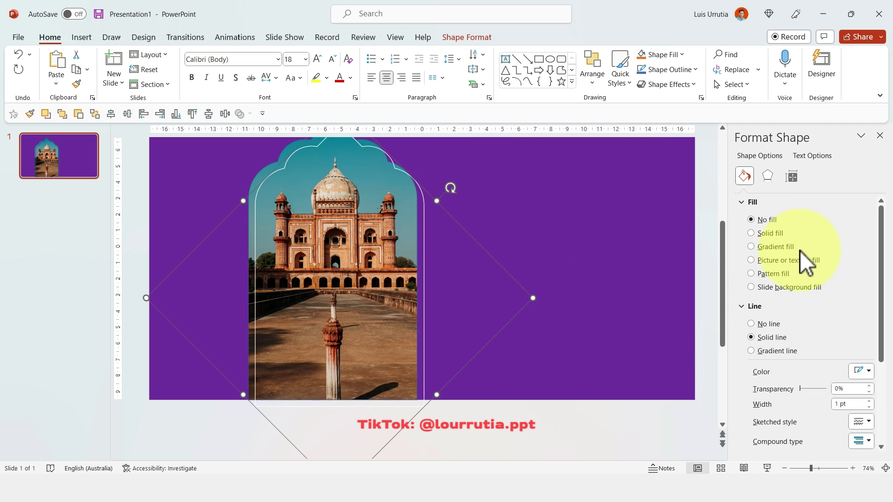
{"action": "scroll", "coordinate": [380, 213], "scroll_direction": "up", "scroll_amount": 1}
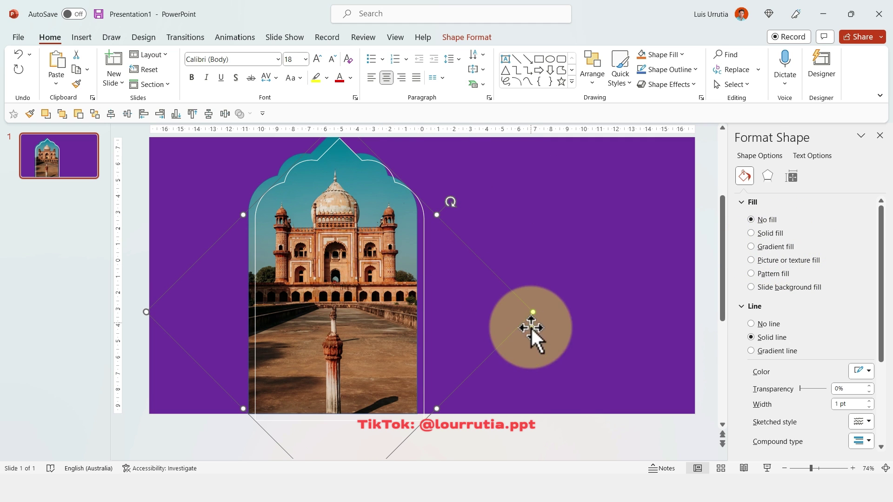
Shrink the outline arch proportionally from both sides so it sits inside the photo arch
{"action": "key", "text": "shift"}
{"action": "left_click_drag", "start_coordinate": [532, 314], "coordinate": [507, 314]}
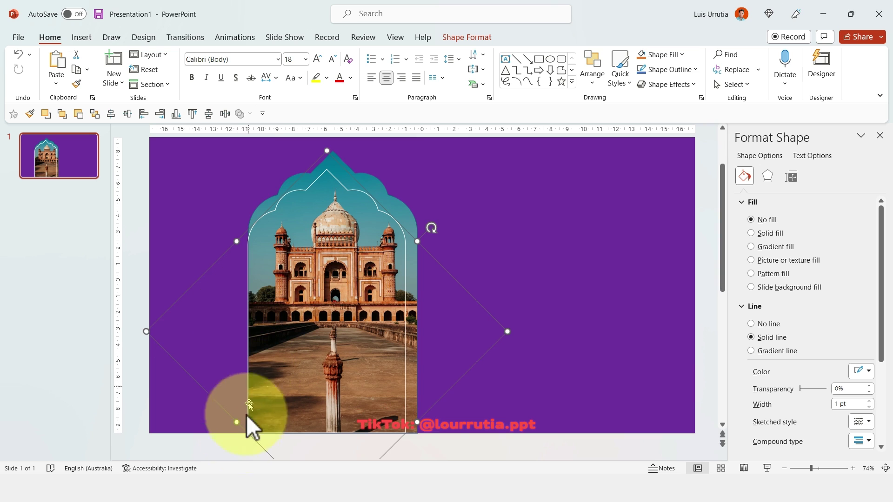
{"action": "key", "text": "shift"}
{"action": "mouse_move", "coordinate": [145, 347]}
{"action": "left_mouse_down"}
{"action": "mouse_move", "coordinate": [169, 345]}
{"action": "mouse_move", "coordinate": [161, 346]}
{"action": "left_mouse_up"}
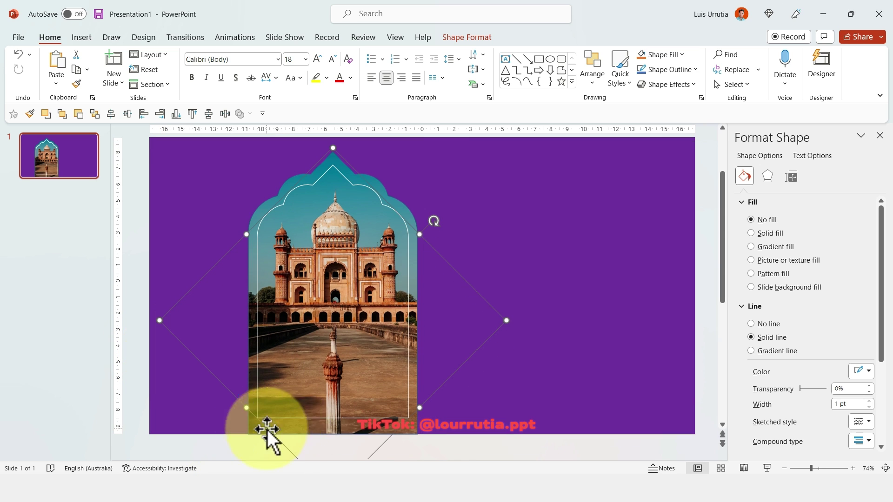
Draw a rectangle across the outline arch's bottom and union the two shapes
{"action": "left_click", "coordinate": [538, 59]}
{"action": "left_click_drag", "start_coordinate": [257, 395], "coordinate": [408, 429]}
{"action": "left_click", "coordinate": [339, 427], "text": "shift"}
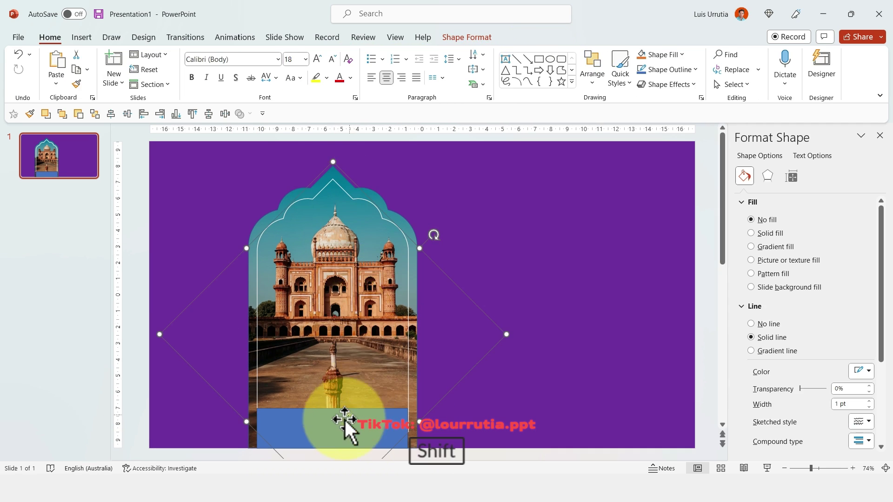
{"action": "left_click", "coordinate": [470, 37]}
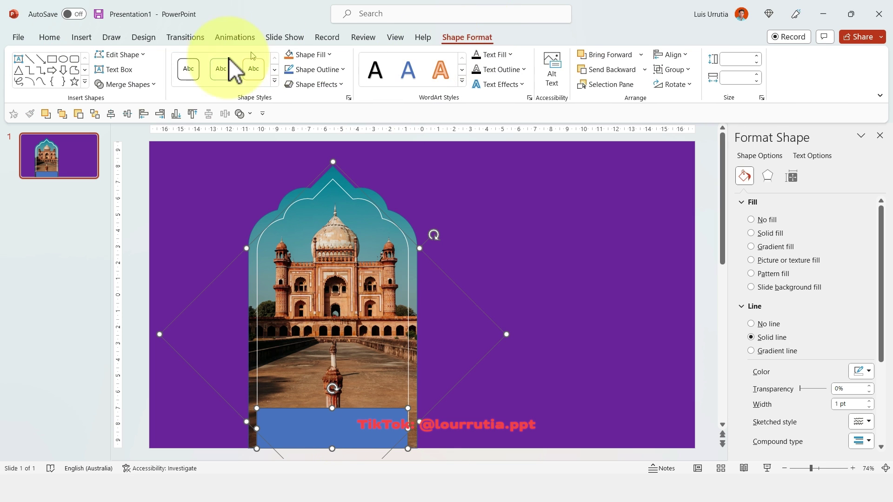
{"action": "left_click", "coordinate": [135, 85]}
{"action": "left_click", "coordinate": [117, 101]}
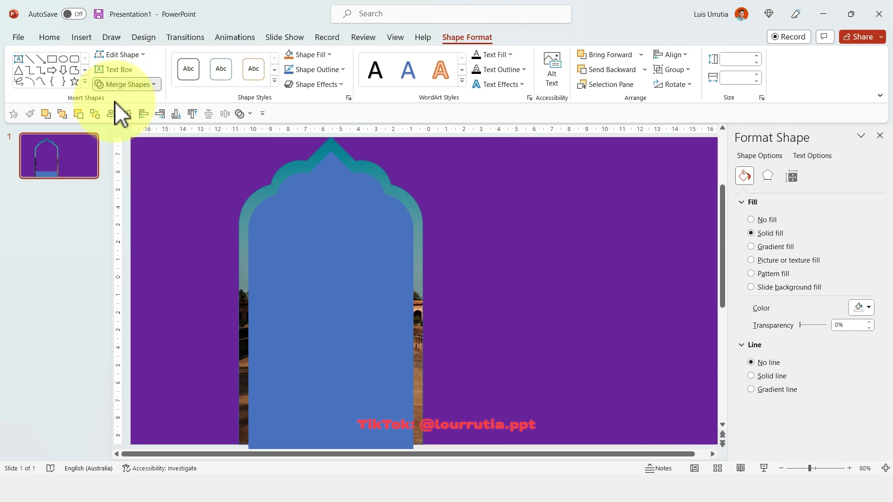
Give the merged shape no fill and a purple 1.75 pt outline
{"action": "left_click", "coordinate": [768, 375]}
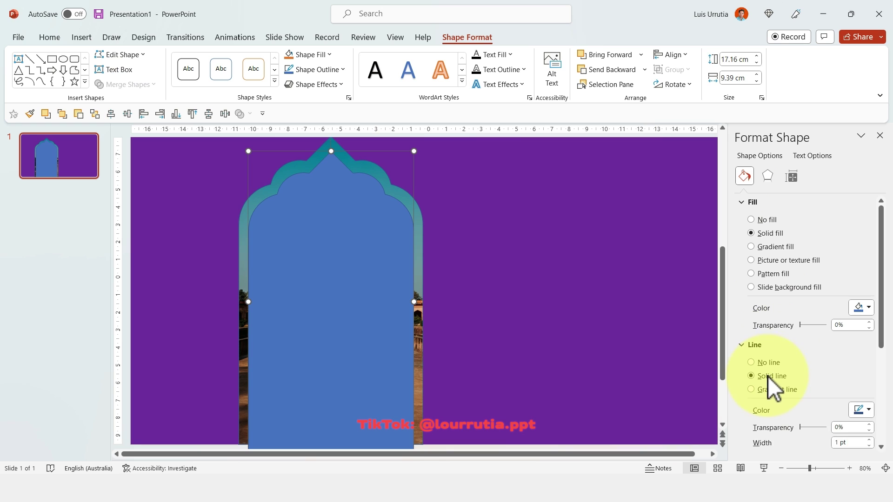
{"action": "left_click", "coordinate": [761, 221]}
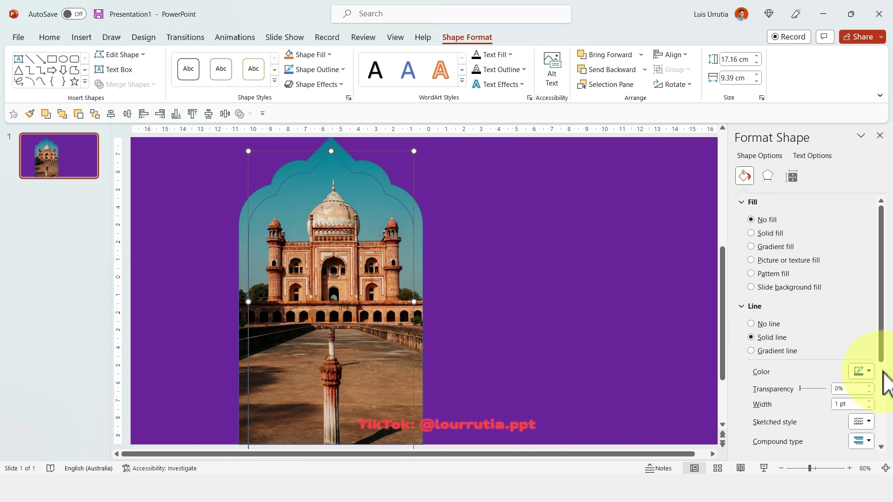
{"action": "left_click", "coordinate": [869, 401]}
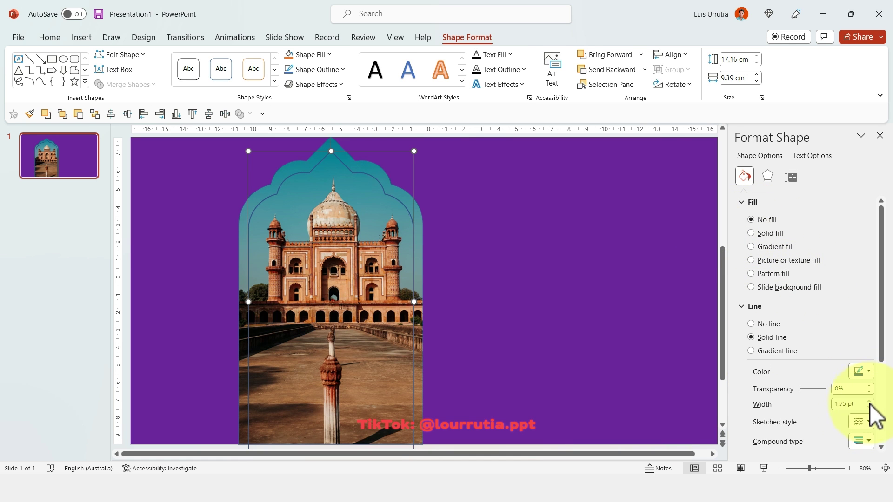
{"action": "left_click", "coordinate": [860, 373]}
{"action": "left_click", "coordinate": [884, 326]}
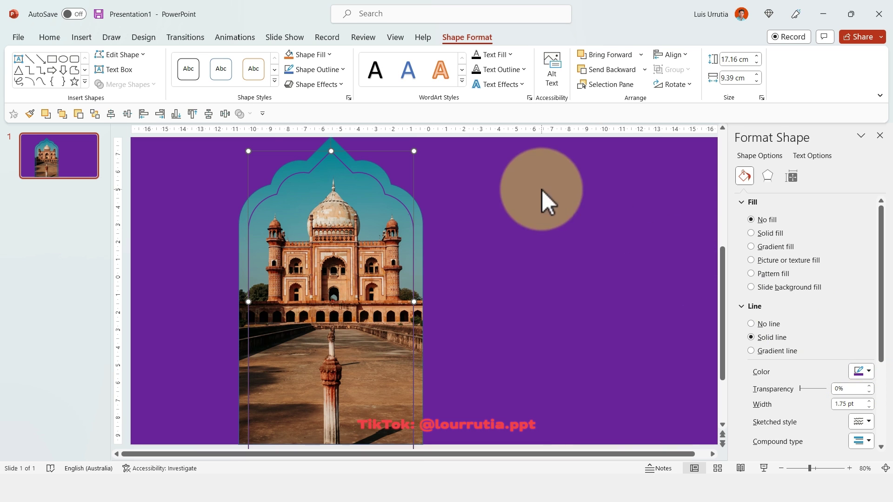
{"action": "left_click", "coordinate": [409, 199]}
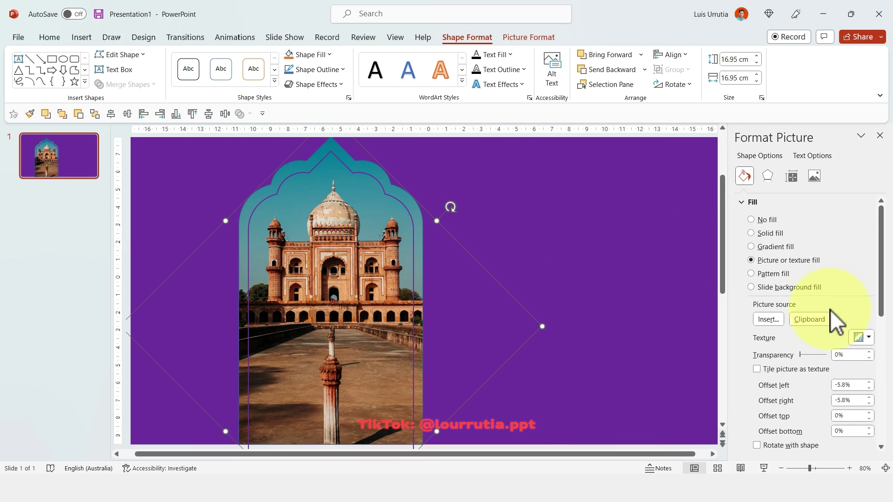
{"action": "scroll", "coordinate": [739, 365], "scroll_direction": "down", "scroll_amount": 3}
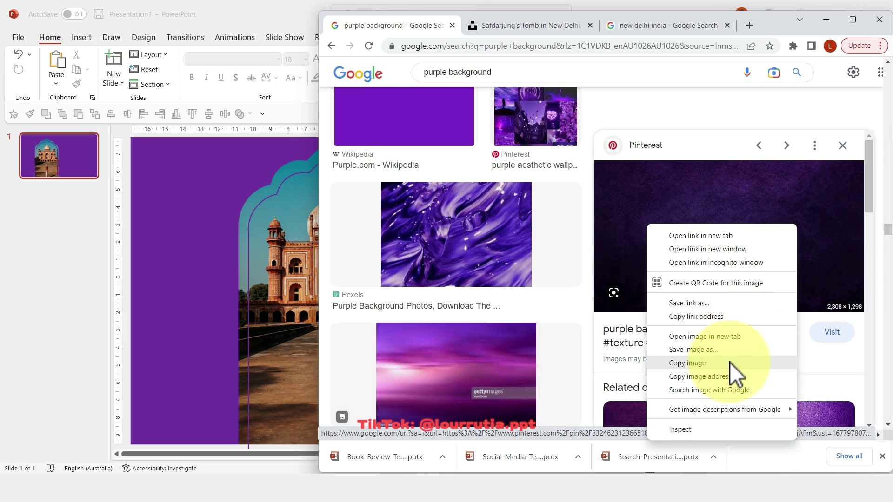
Paste the purple texture image from Chrome onto the slide and send it to back
{"action": "left_click", "coordinate": [729, 362]}
{"action": "left_click", "coordinate": [230, 186]}
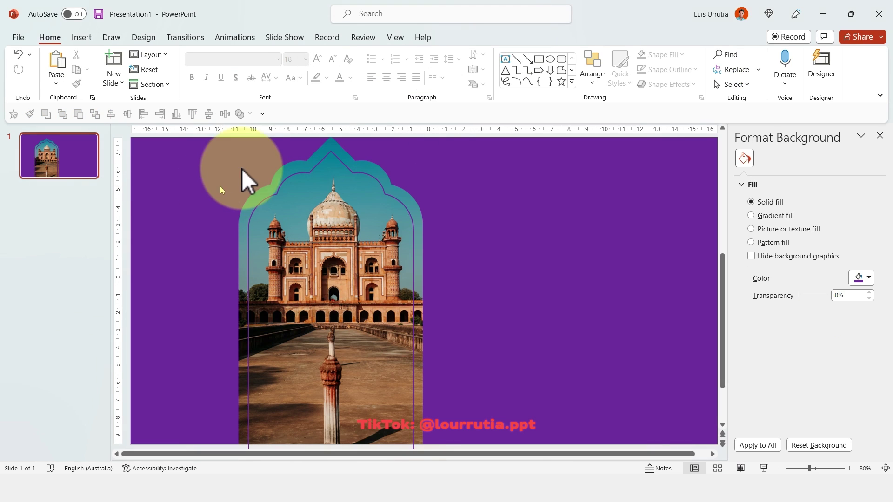
{"action": "key", "text": "ctrl+v"}
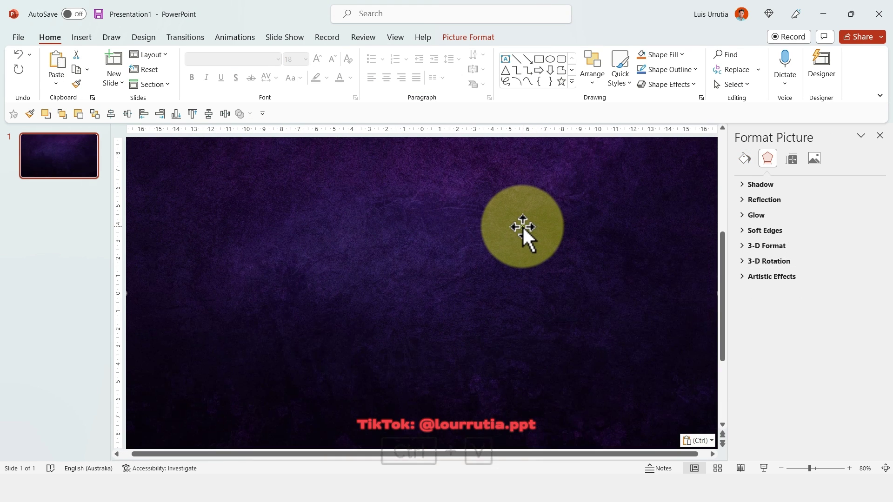
{"action": "right_click", "coordinate": [523, 225]}
{"action": "left_click", "coordinate": [581, 343]}
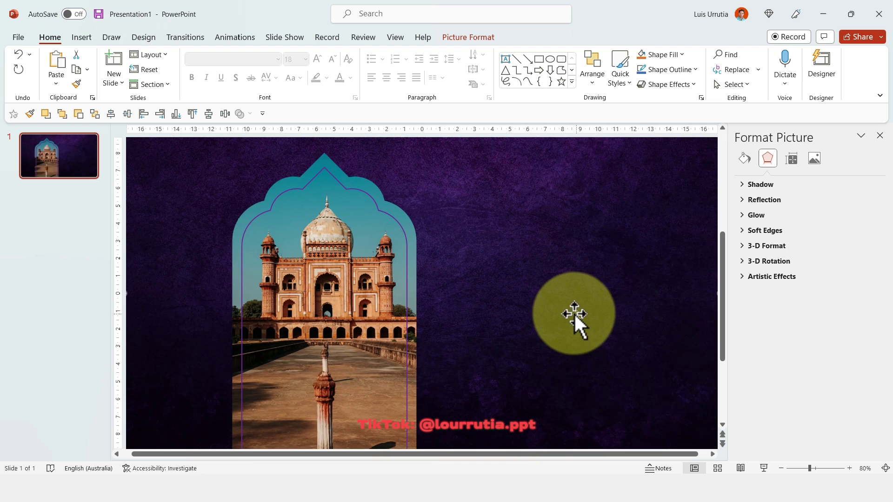
Adjust the texture's picture transparency so the purple background shows through
{"action": "left_click", "coordinate": [743, 159]}
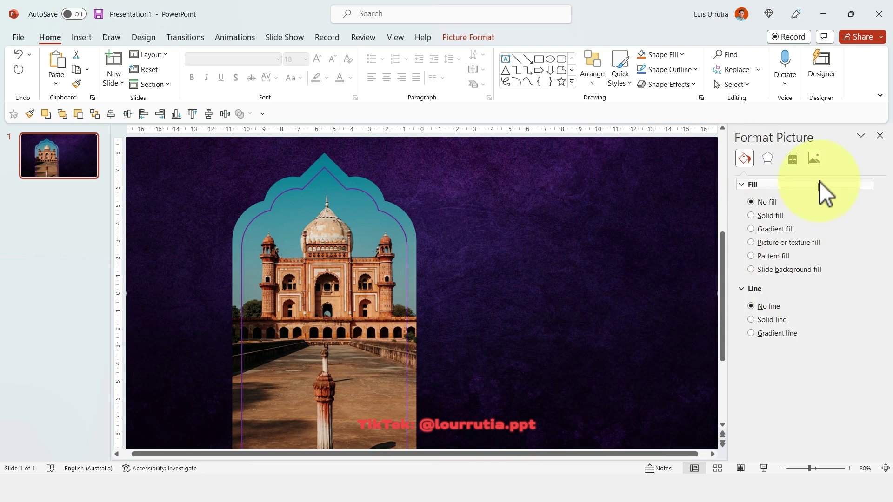
{"action": "left_click", "coordinate": [817, 163]}
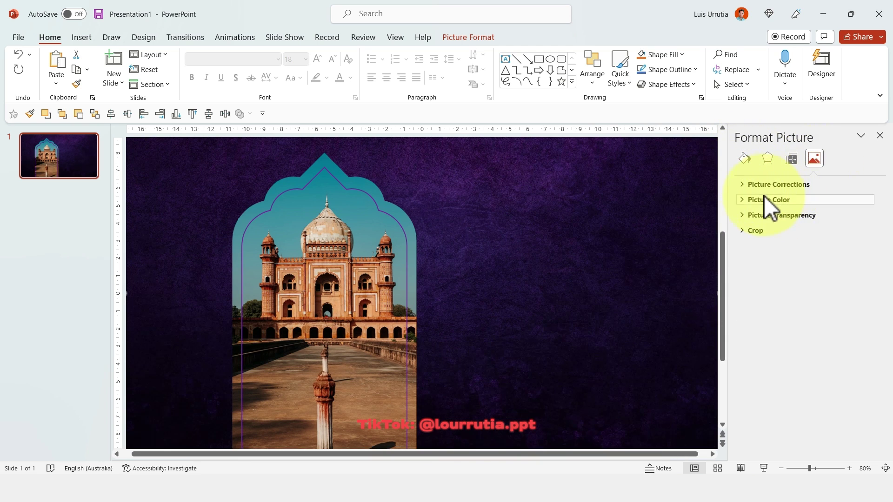
{"action": "left_click", "coordinate": [750, 215]}
{"action": "left_click_drag", "start_coordinate": [793, 249], "coordinate": [811, 250]}
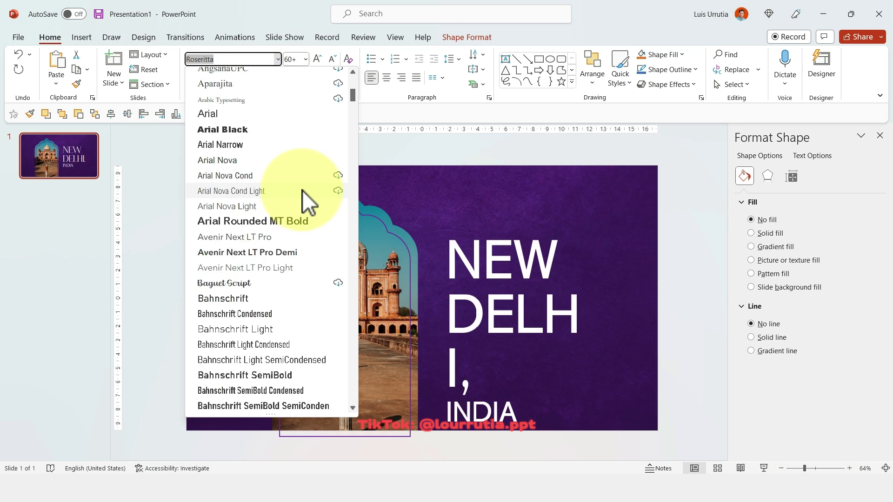
Format the NEW DELHI, INDIA title in Felix Titling and reduce it to 54 pt
{"action": "scroll", "coordinate": [303, 191], "scroll_direction": "down", "scroll_amount": 10}
{"action": "scroll", "coordinate": [264, 270], "scroll_direction": "down", "scroll_amount": 15}
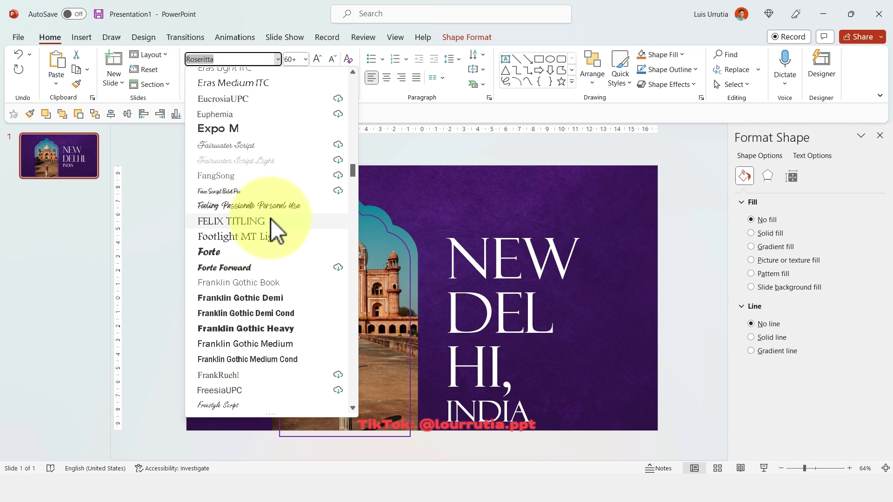
{"action": "left_click", "coordinate": [273, 223]}
{"action": "left_click", "coordinate": [332, 59]}
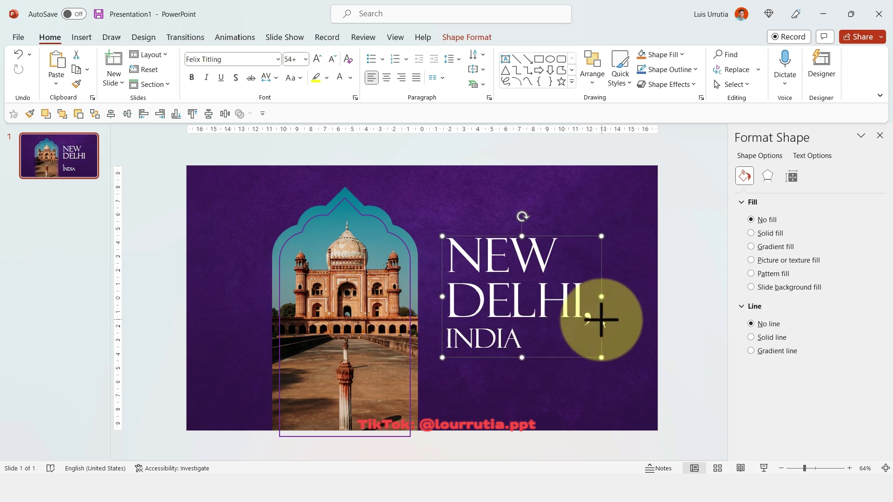